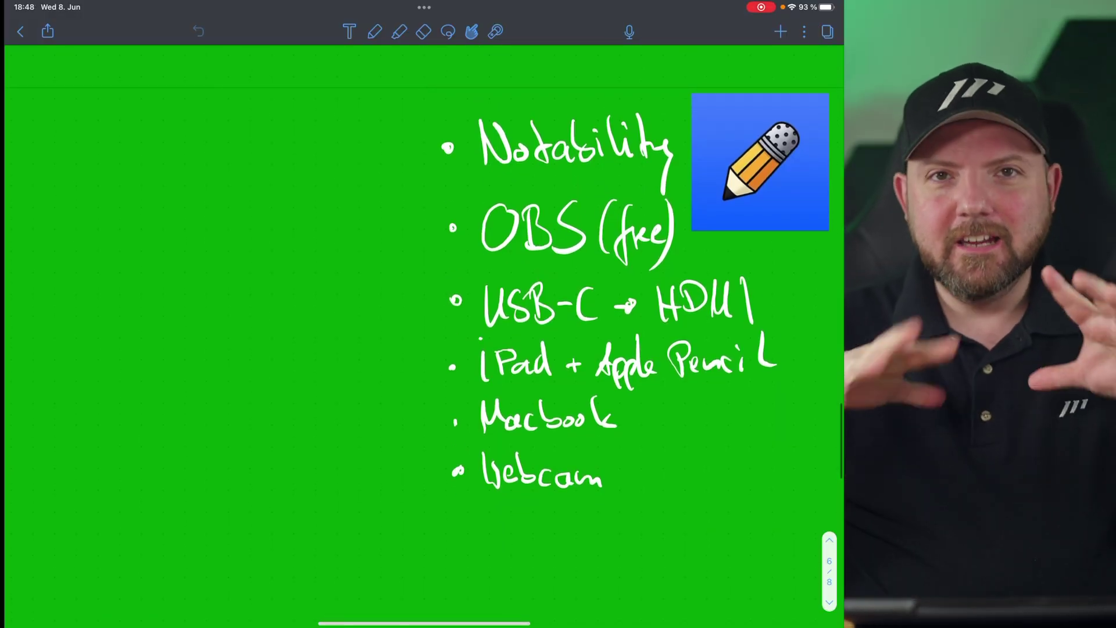
scroll(420, 349, "down", 2)
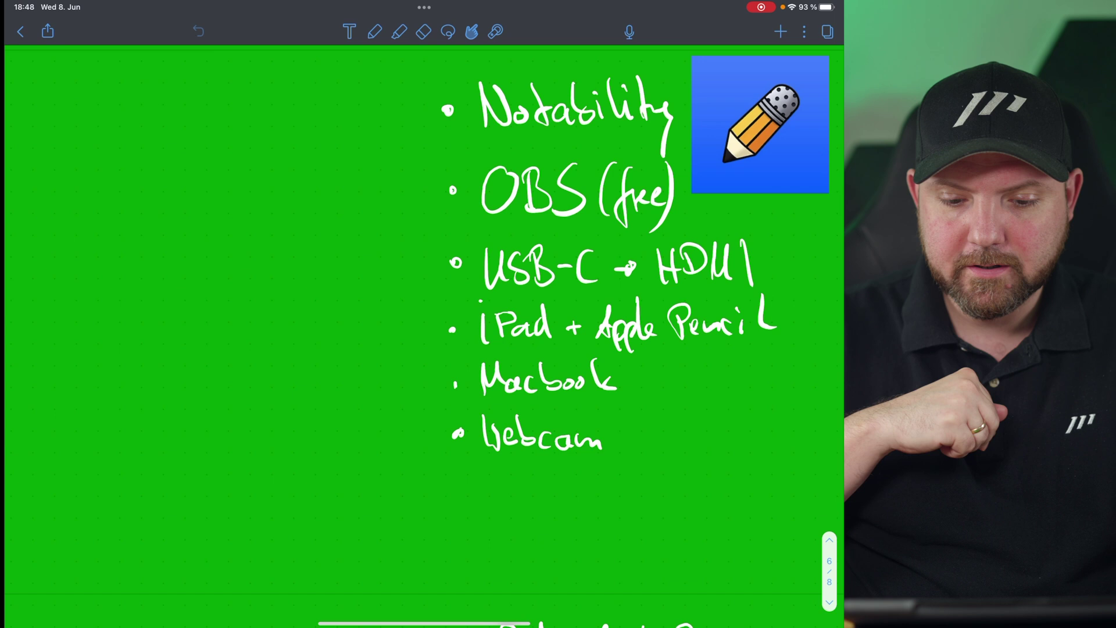
scroll(419, 314, "down", 1)
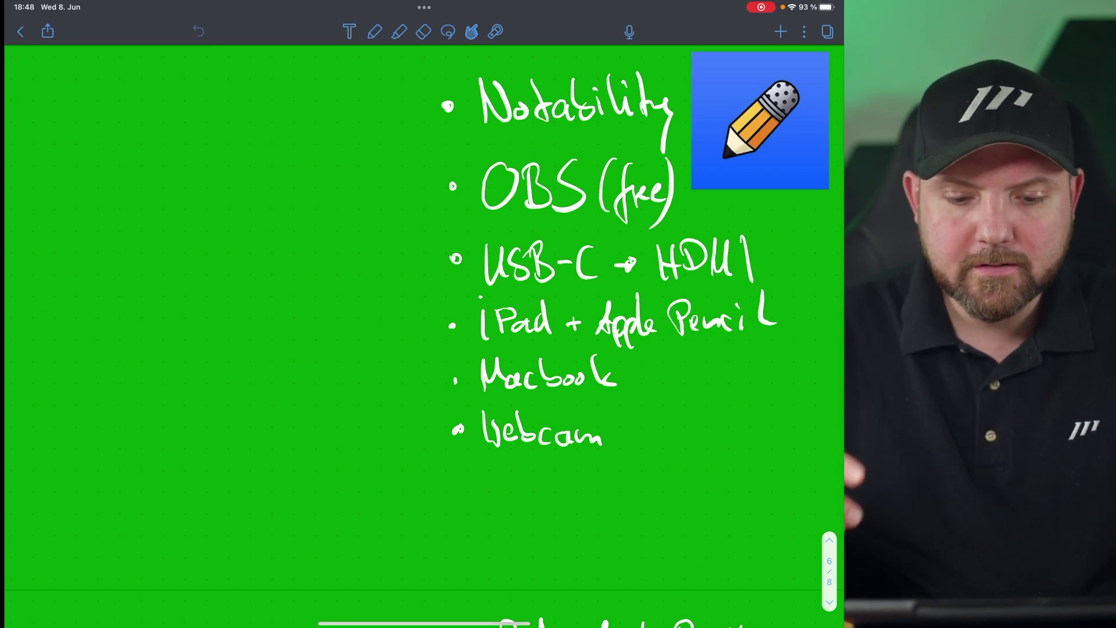
Step: With the Pen tool, draw a white zigzag stroke left of the equipment list
left_click(375, 32)
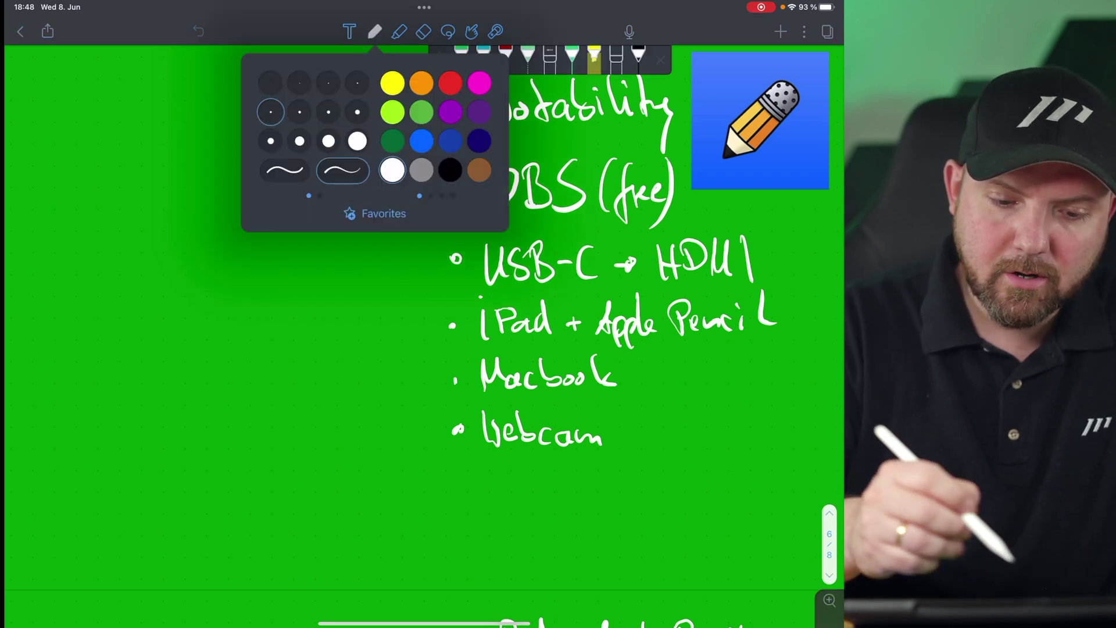
left_click_drag(338, 214, 436, 373)
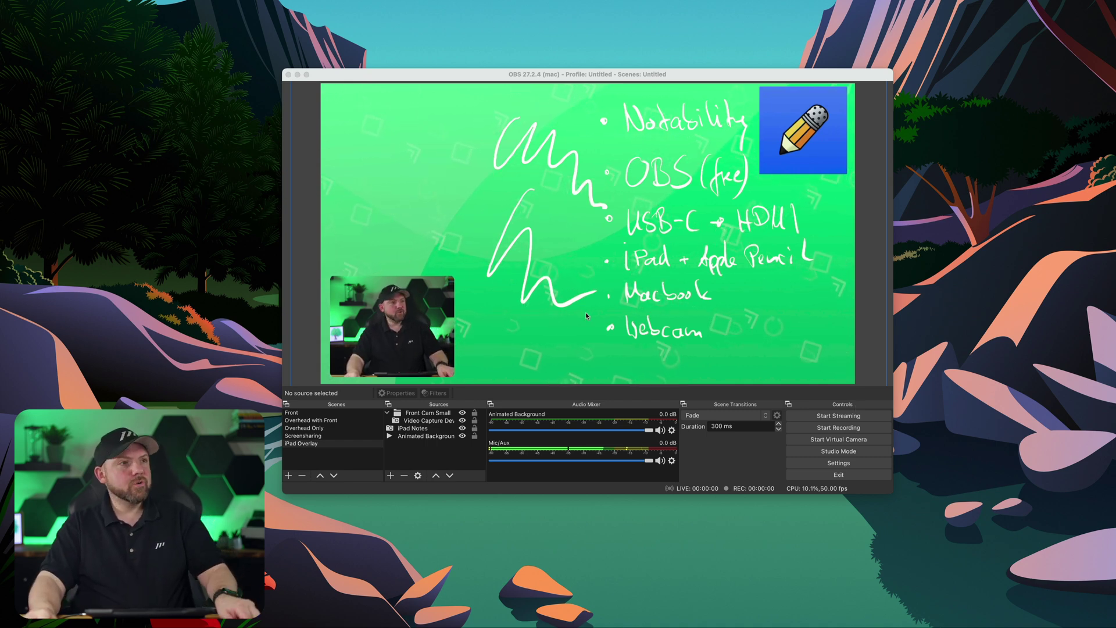
Step: Add a new scene under its default name 'Scene 2'
left_click(288, 478)
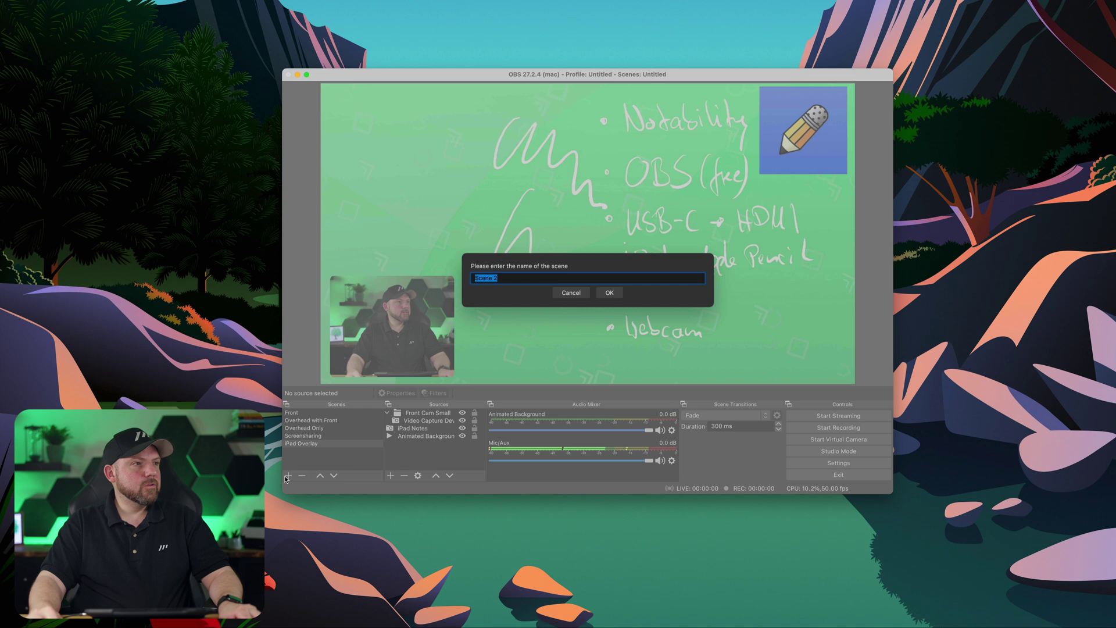
key("Return")
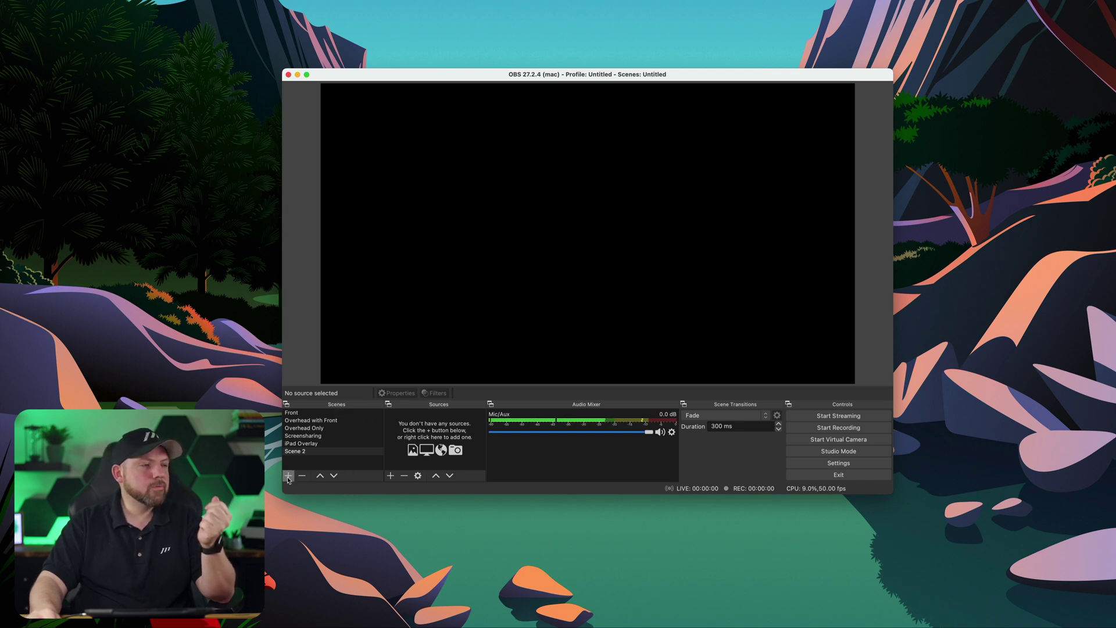
Step: Add a Video Capture Device source named 'iPad' to Scene 2
left_click(310, 453)
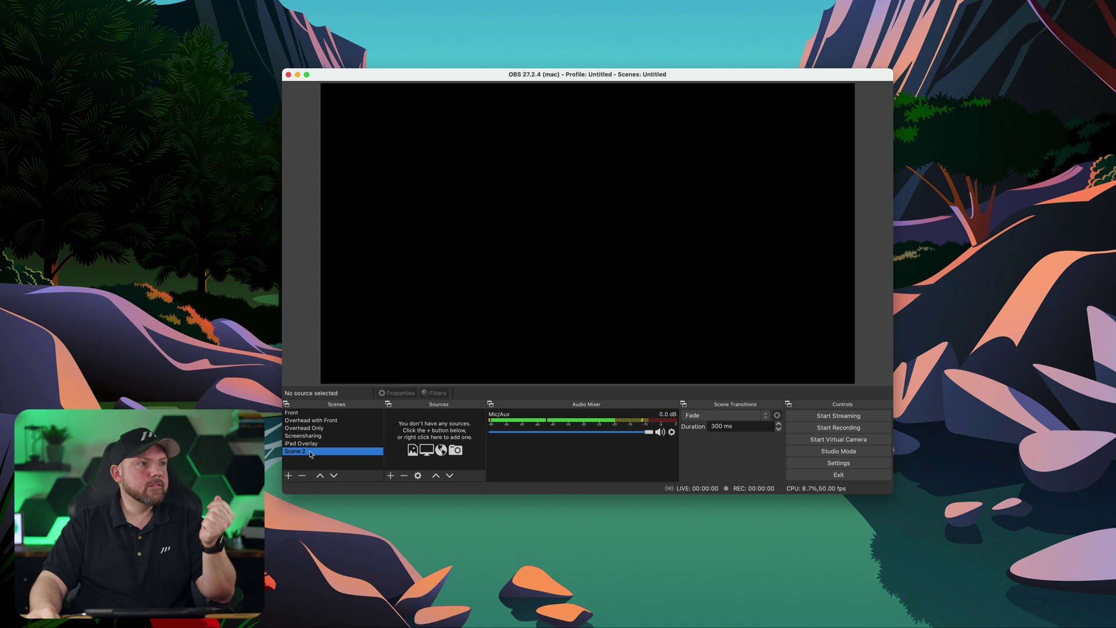
left_click(390, 475)
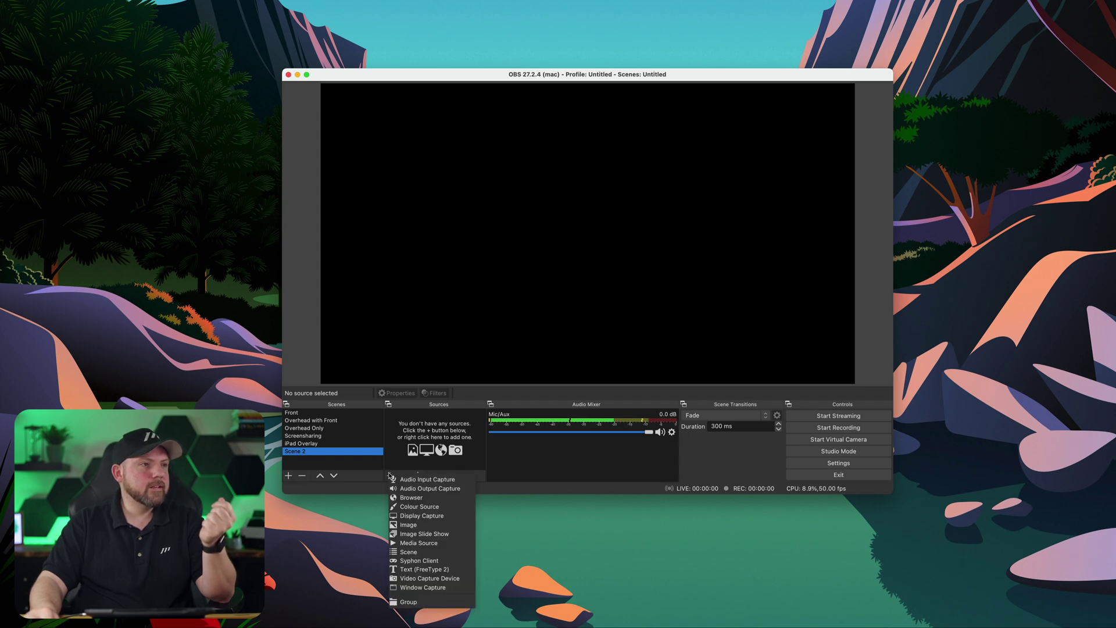
left_click(441, 580)
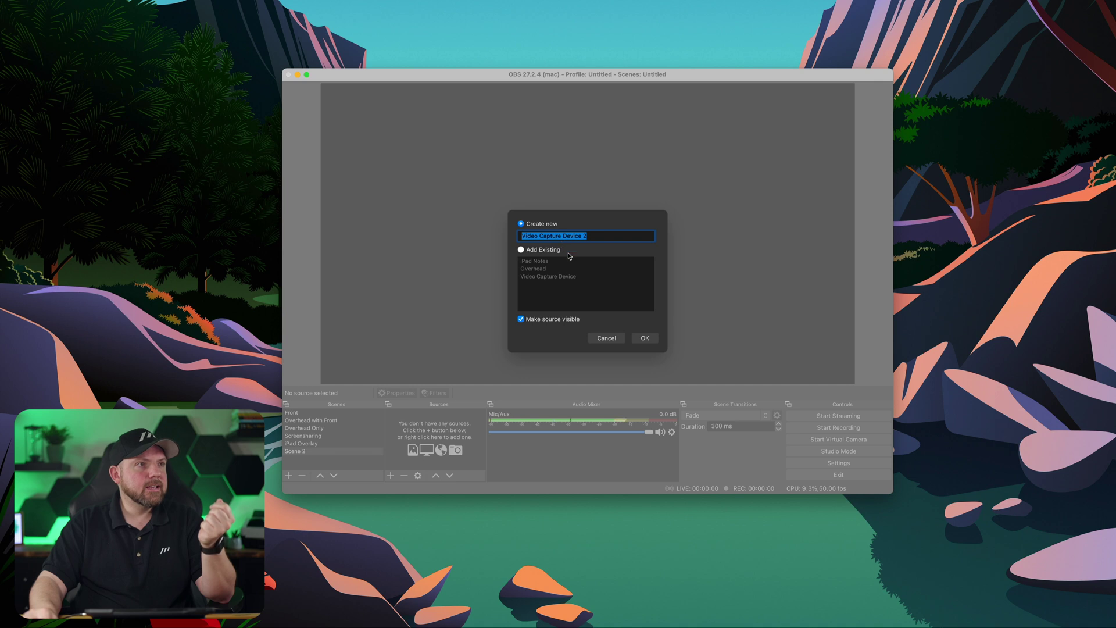
key("Return")
Step: Set the iPad source to the Cam Link 4K showing the iPad, preset 1920x1080
left_click(527, 328)
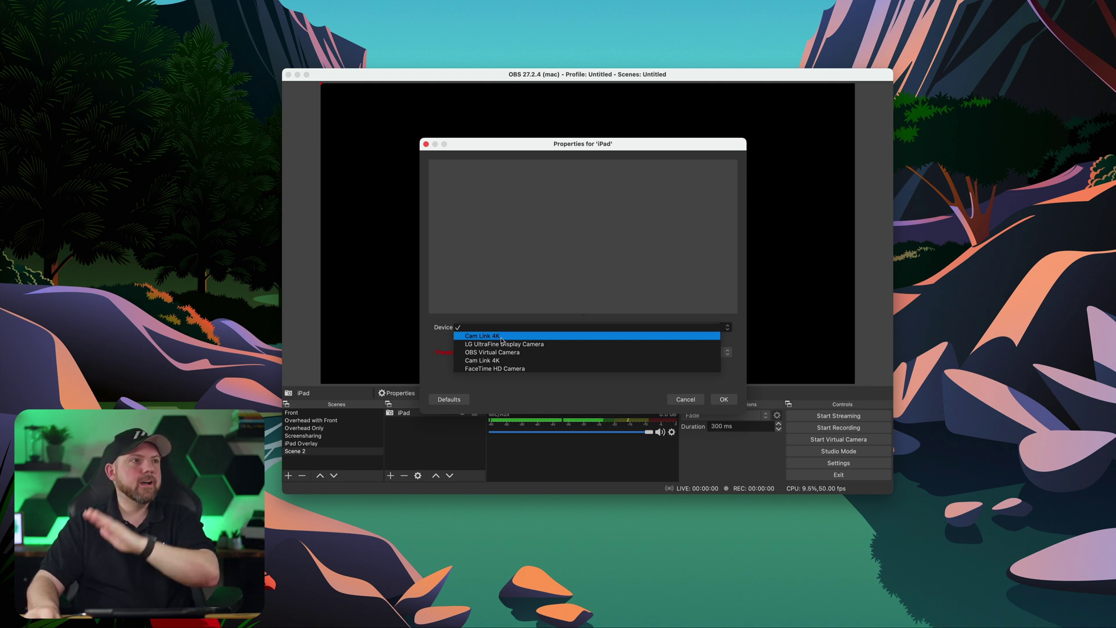
left_click(501, 338)
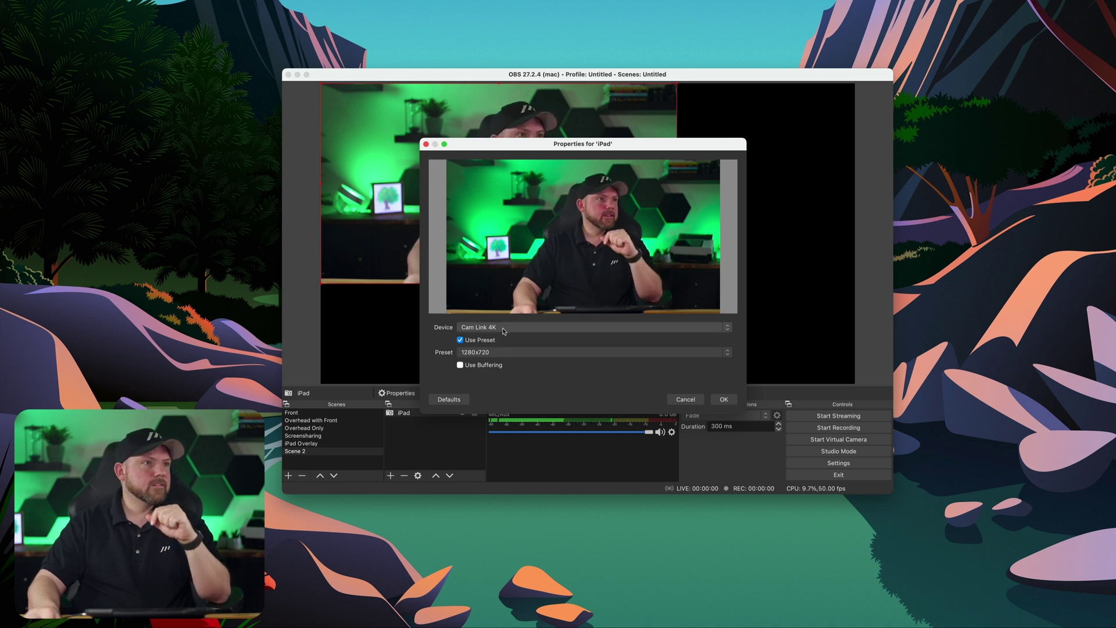
left_click(594, 327)
left_click(517, 353)
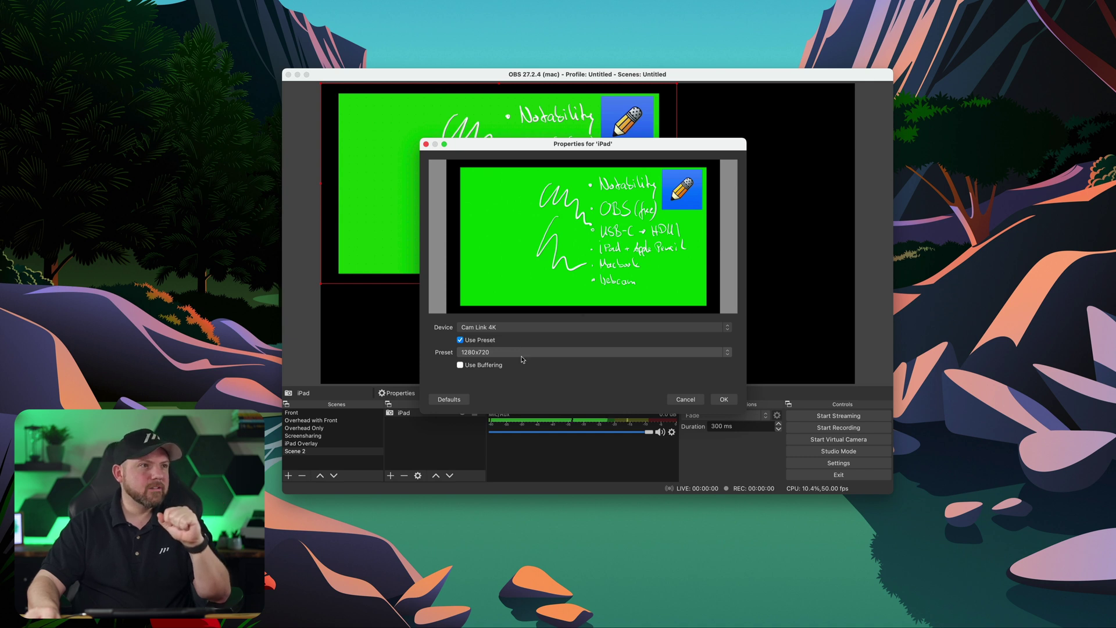
left_click(522, 353)
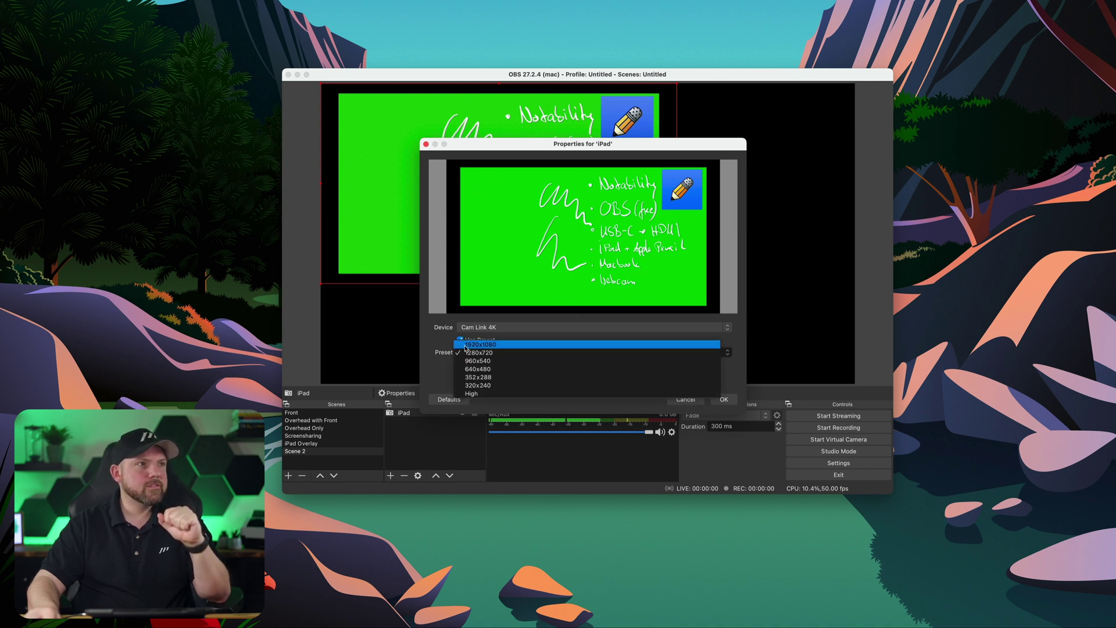
left_click(496, 346)
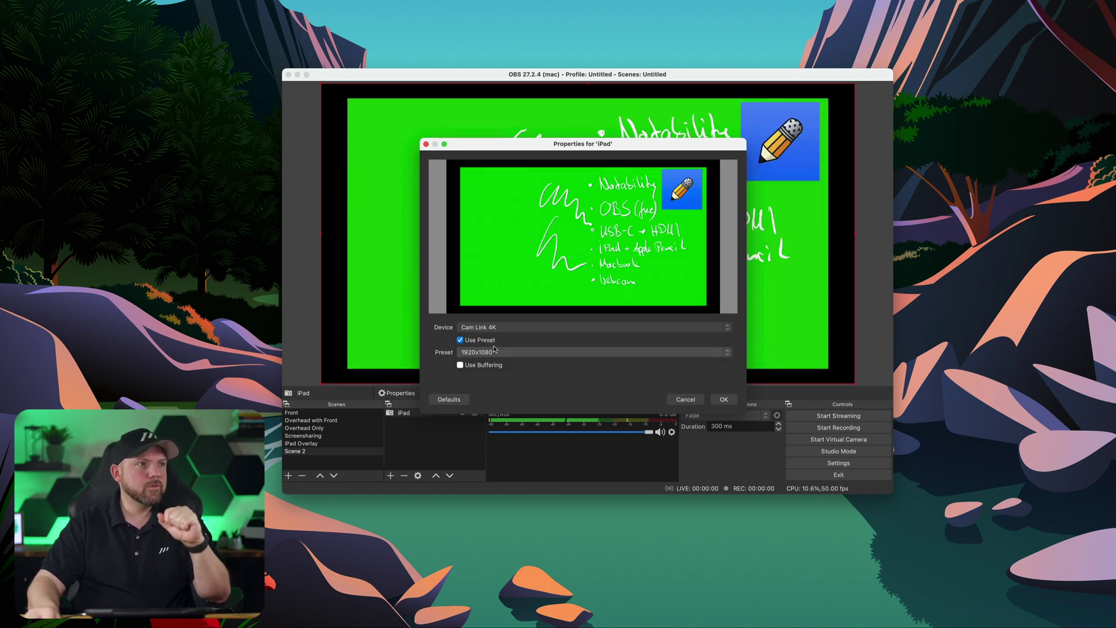
left_click(725, 399)
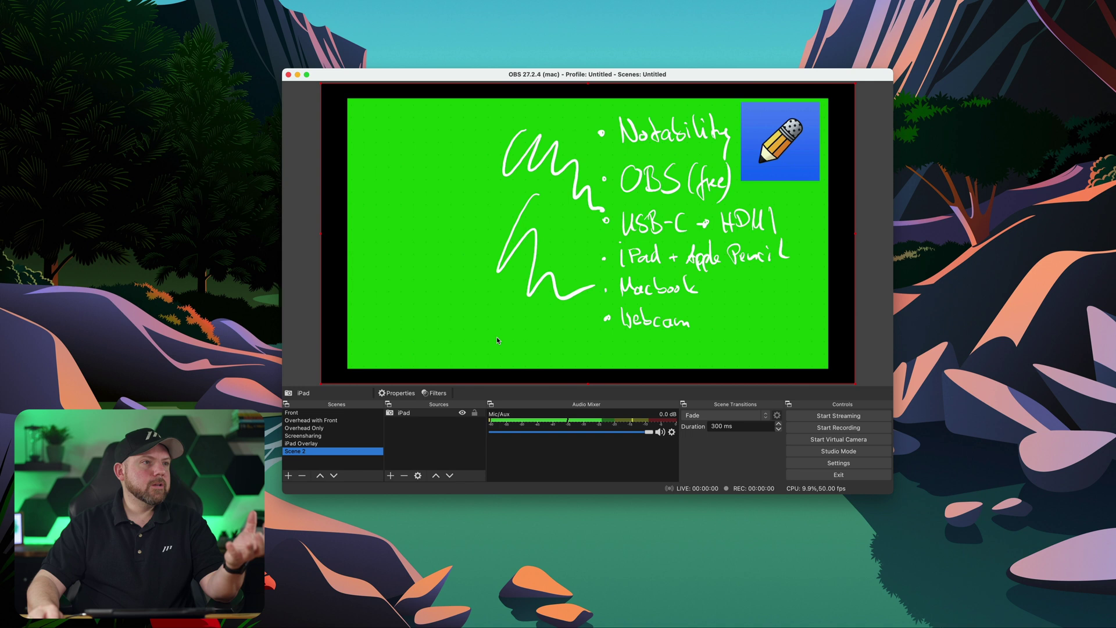
Step: Select the iPad source and bring up its Filters window
left_click(423, 413)
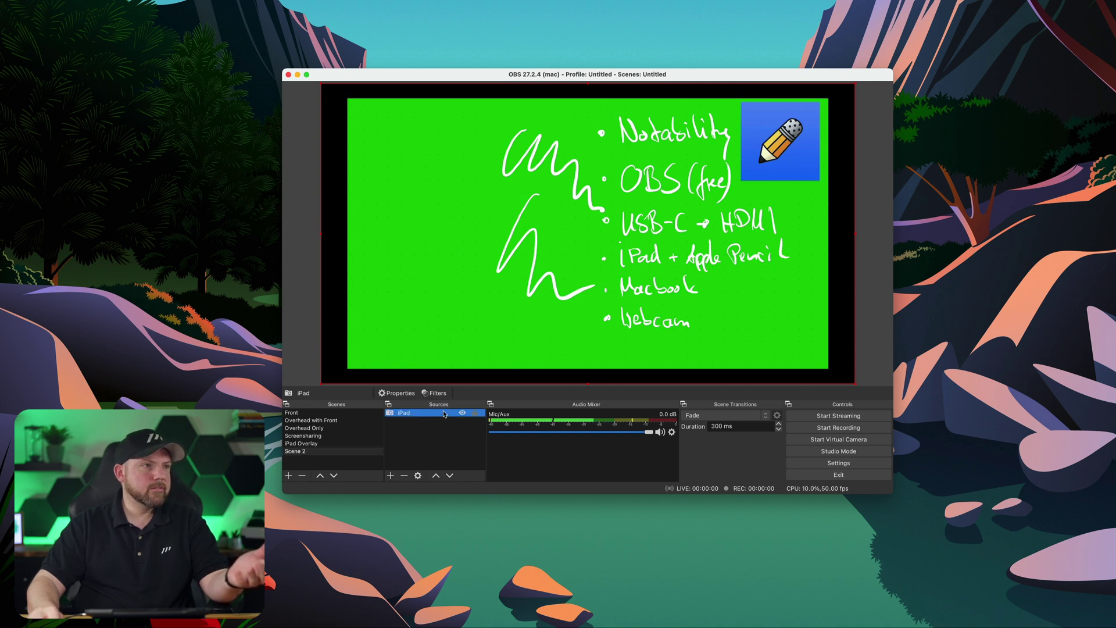
left_click(435, 395)
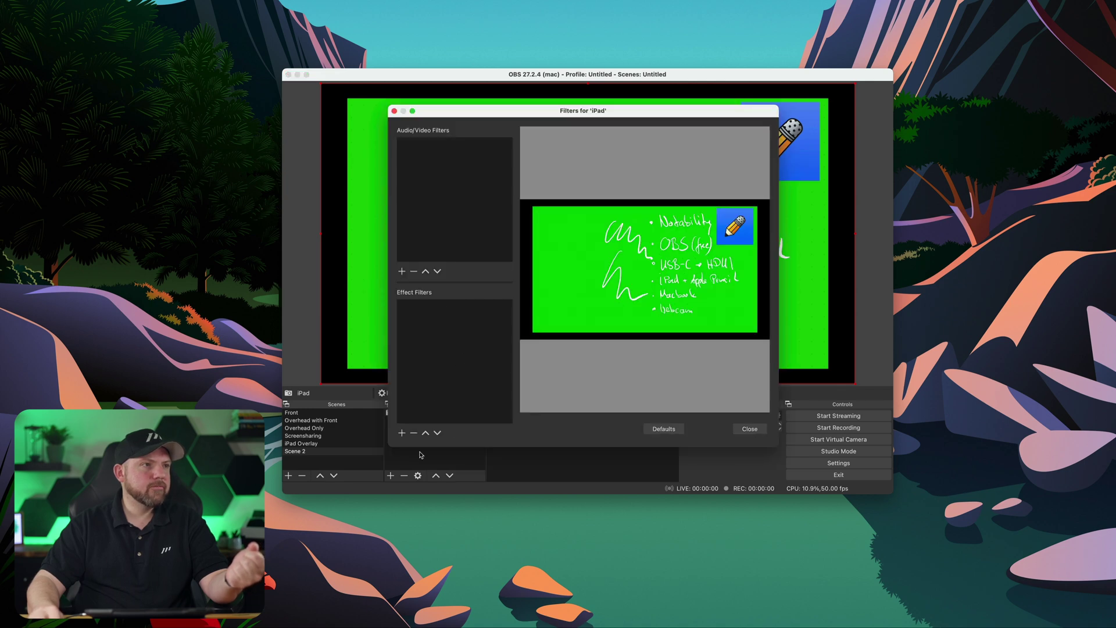
Step: Add a Chroma Key effect filter to iPad and move the Filters window aside
left_click(402, 433)
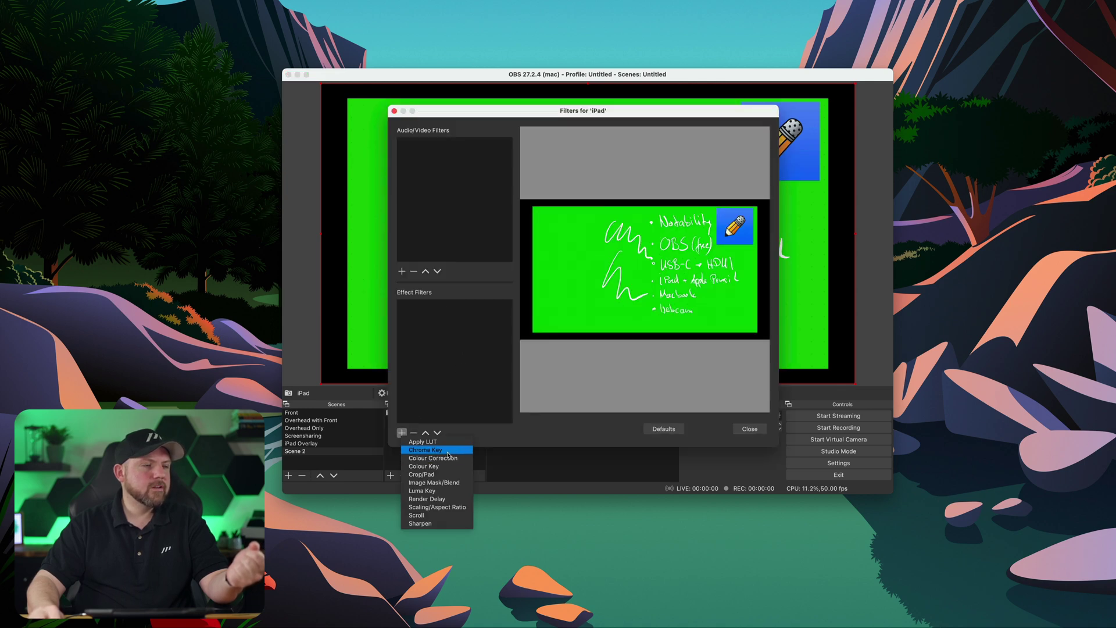
left_click(439, 450)
left_click(608, 289)
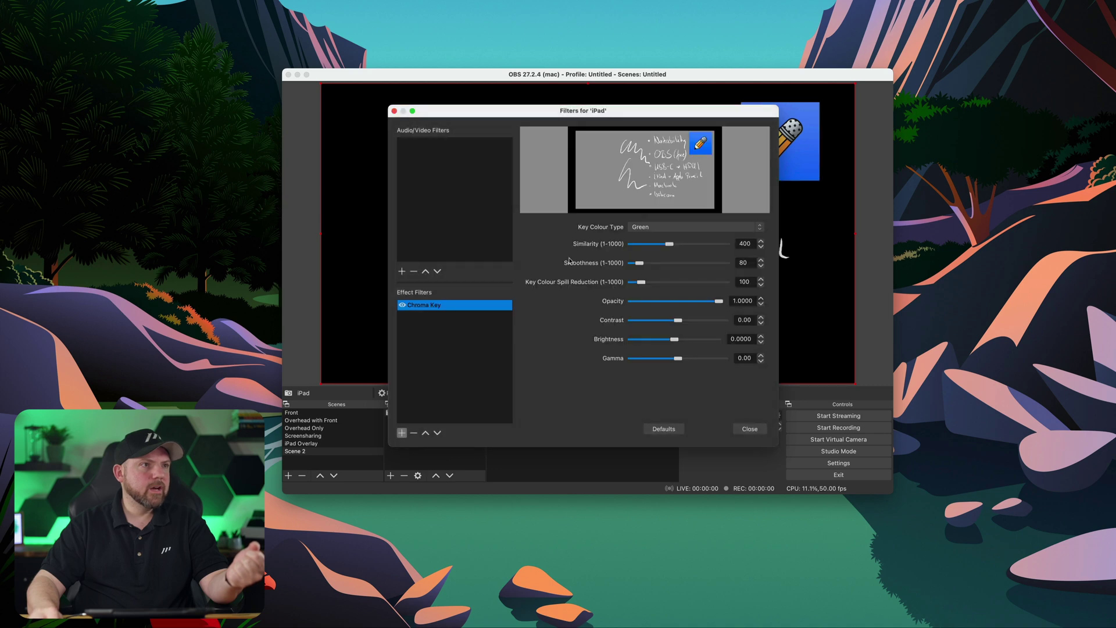
left_click_drag(523, 104, 832, 266)
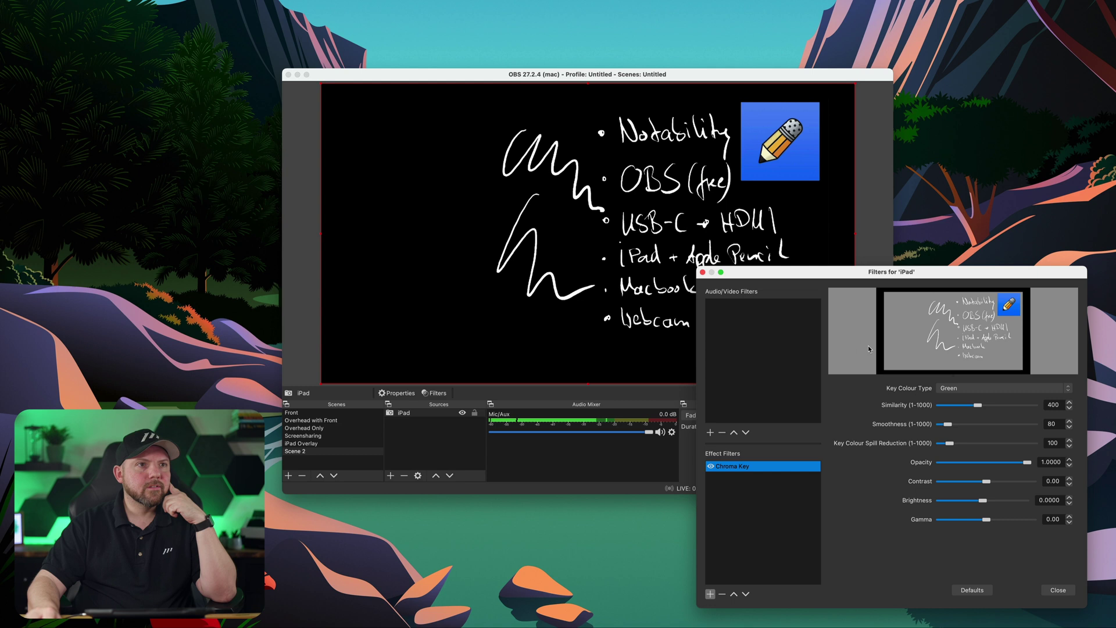
left_click(978, 388)
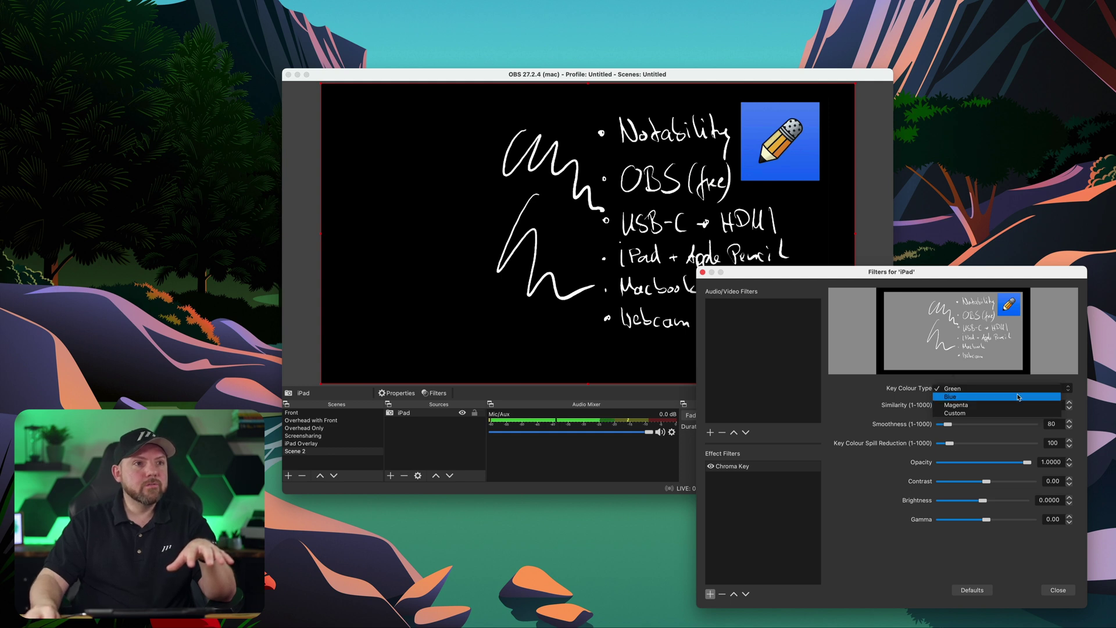
Step: Try a Custom key colour type with a red key colour
left_click(999, 413)
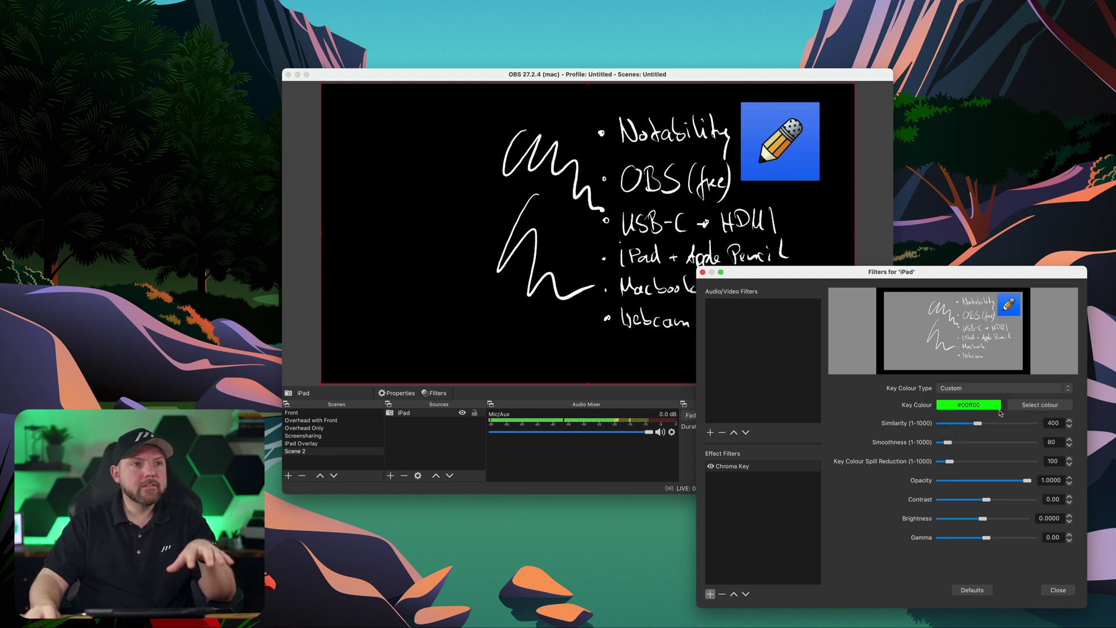
left_click(1022, 408)
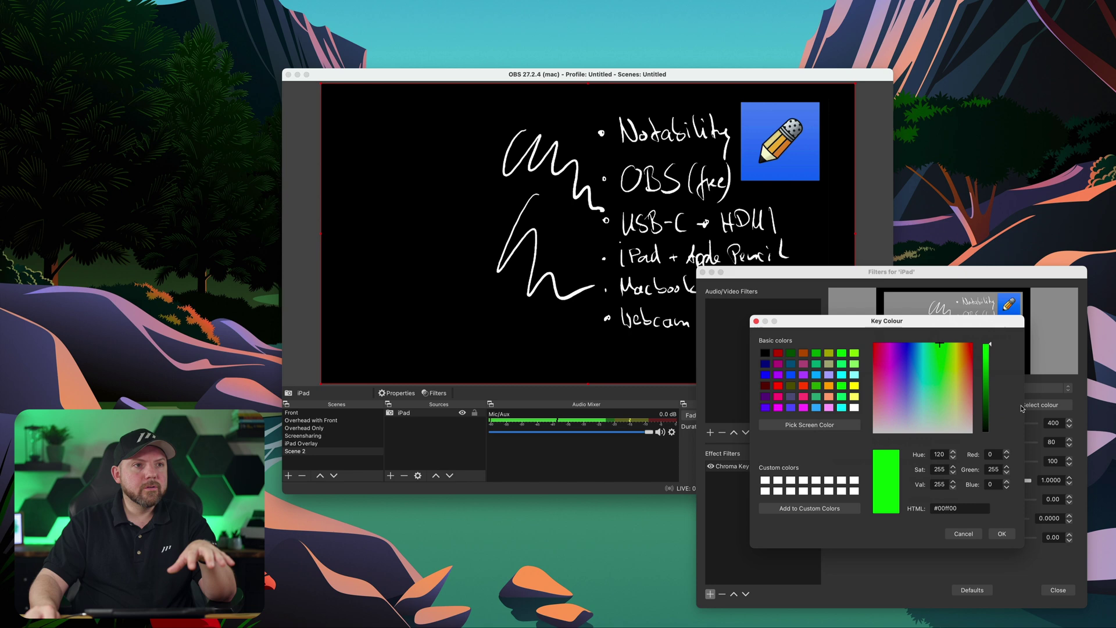
left_click_drag(947, 375, 878, 345)
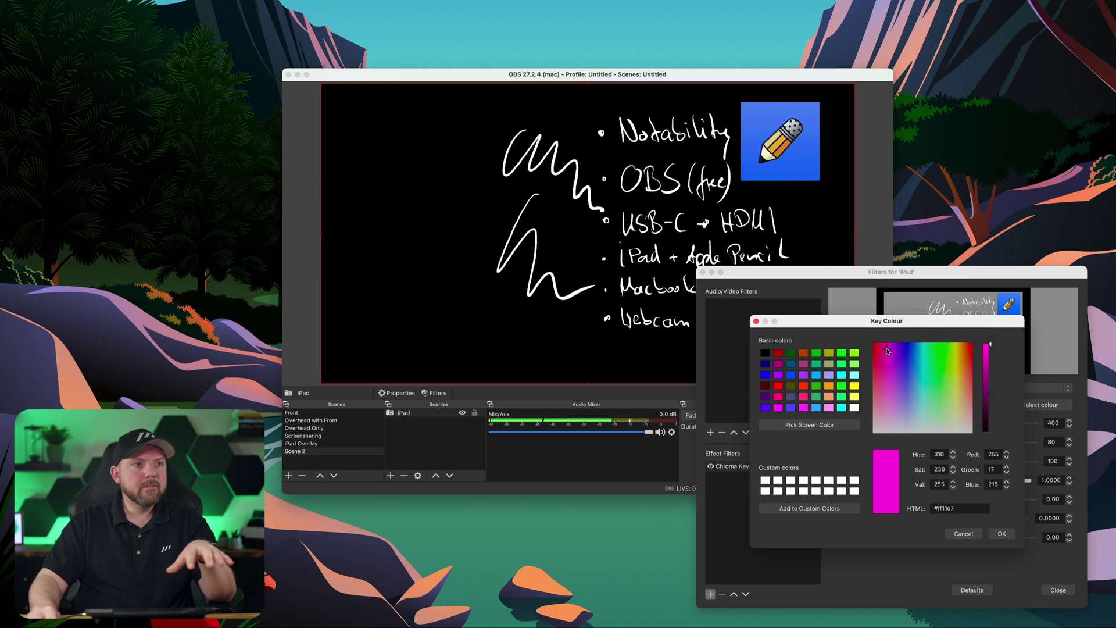
left_click(1003, 534)
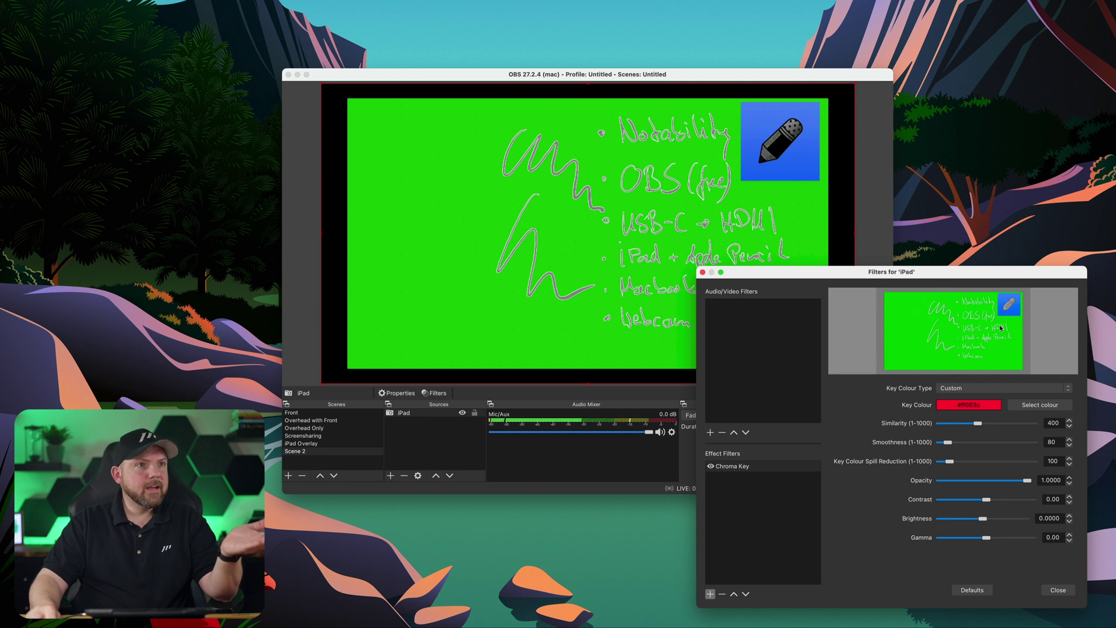
Step: Switch the key colour to Green, lower Similarity to about 318, and close the filters
left_click(1003, 388)
left_click(955, 364)
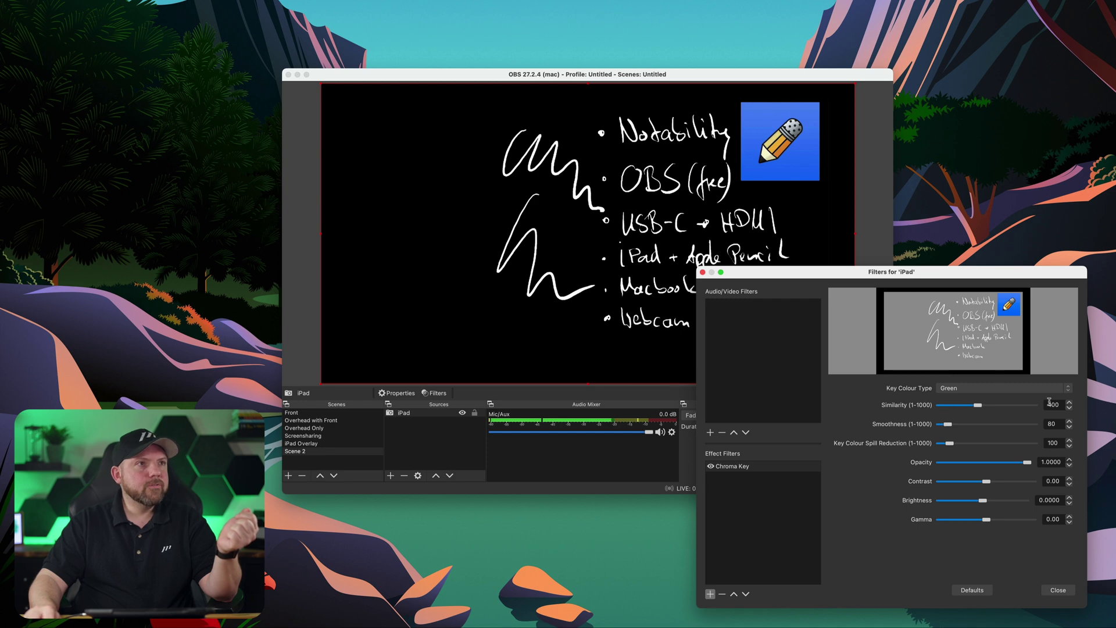
mouse_move(977, 405)
left_mouse_down()
mouse_move(955, 405)
mouse_move(970, 406)
mouse_move(944, 424)
left_mouse_up()
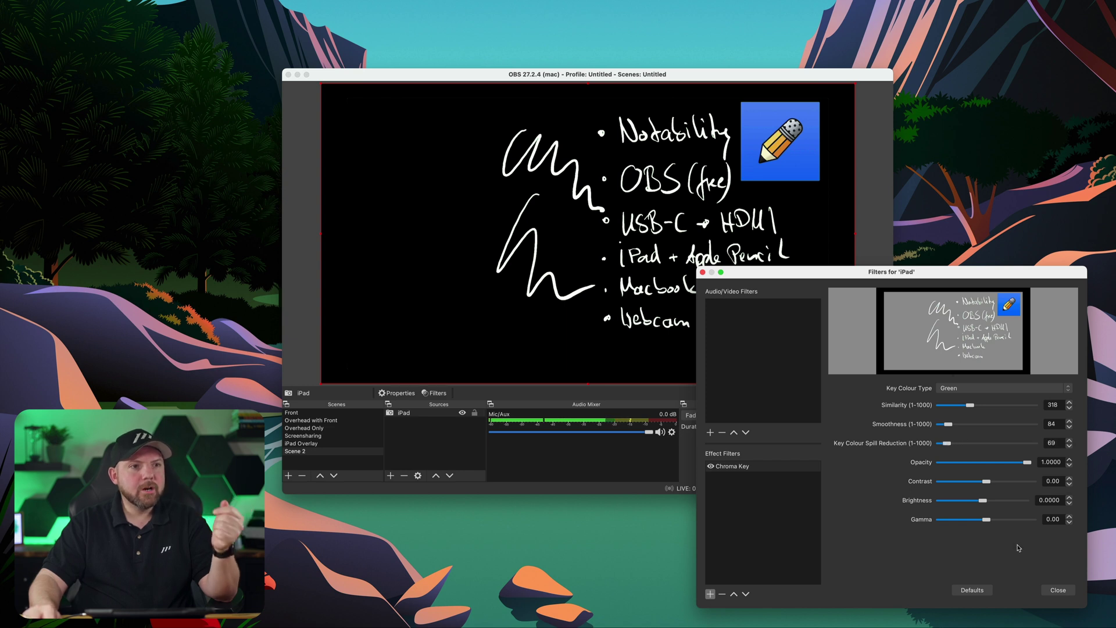
left_click(1058, 590)
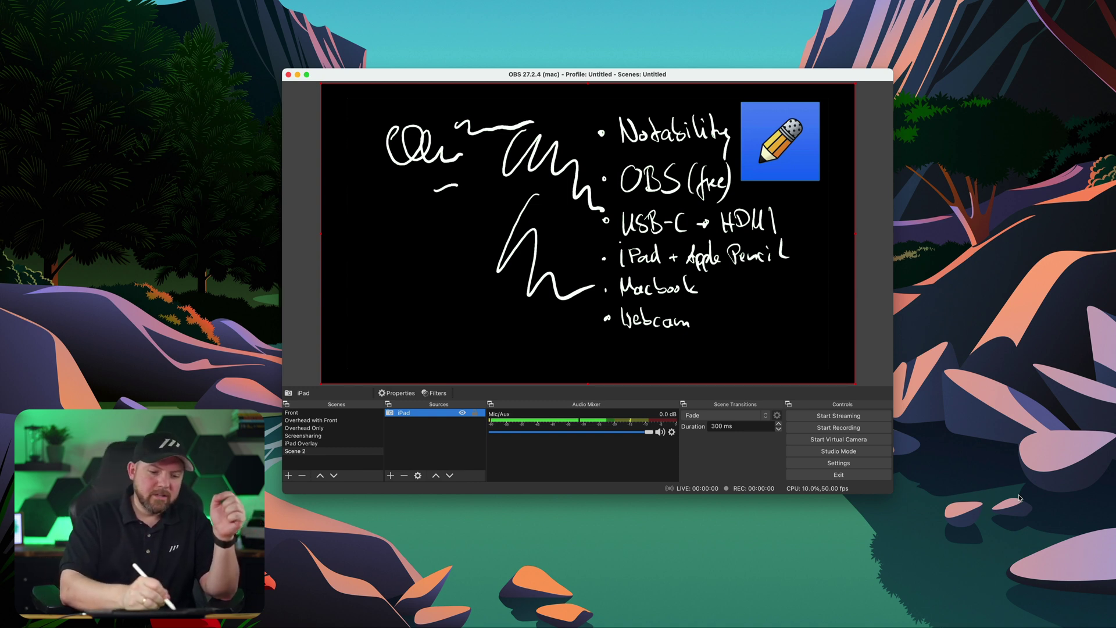
Step: Add a 'Front Cam device' video capture source using Cam Link 4K at 1920x1080
left_click(393, 476)
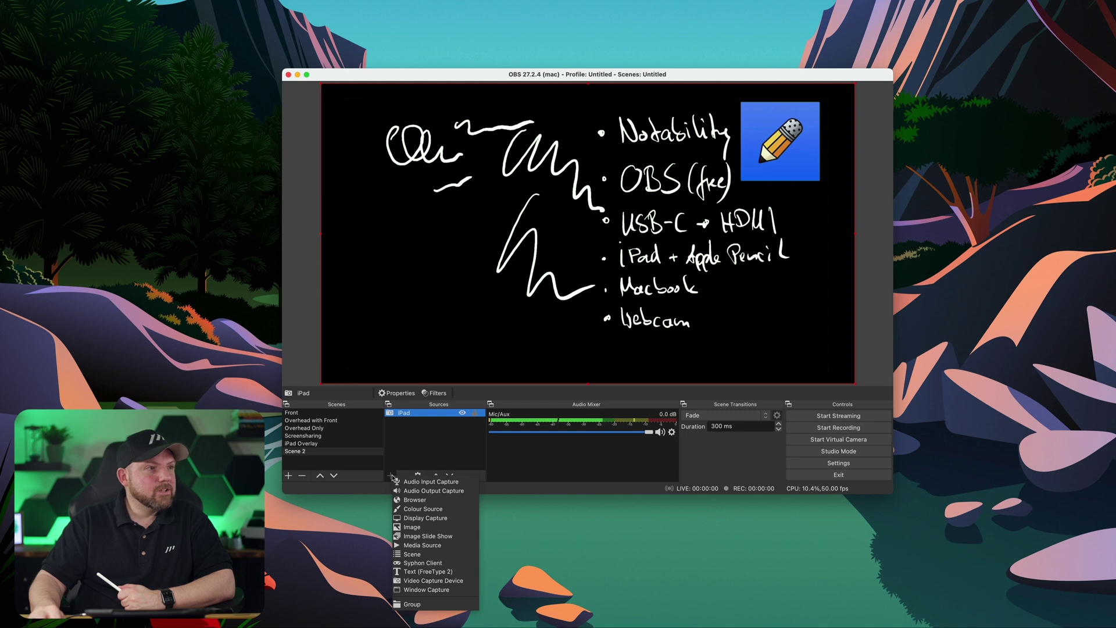
left_click(433, 579)
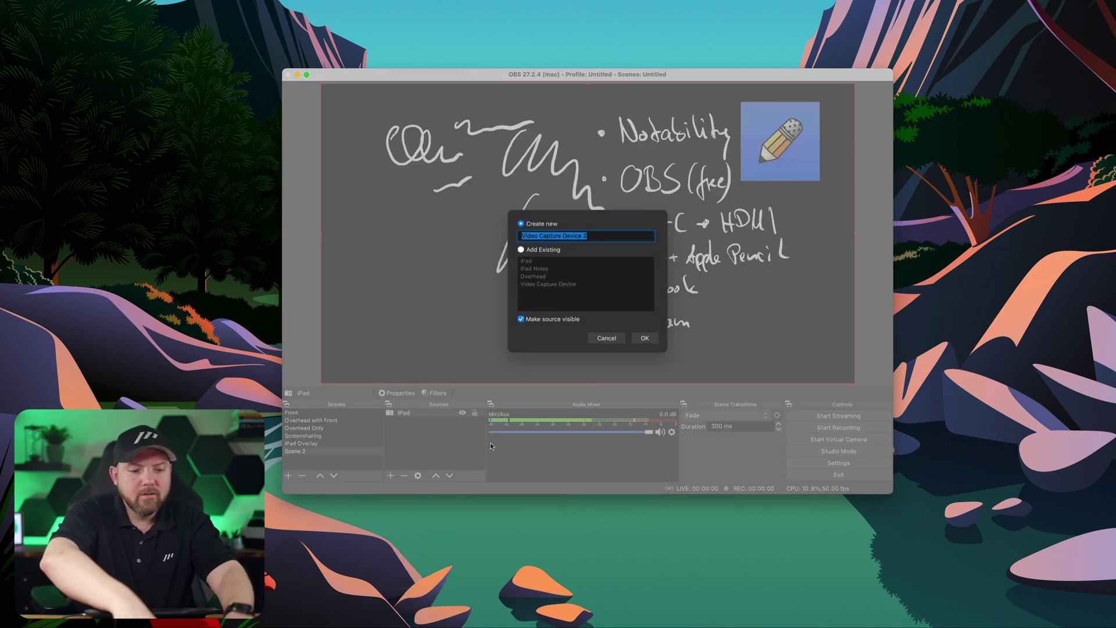
type("Front Cam device")
key("Return")
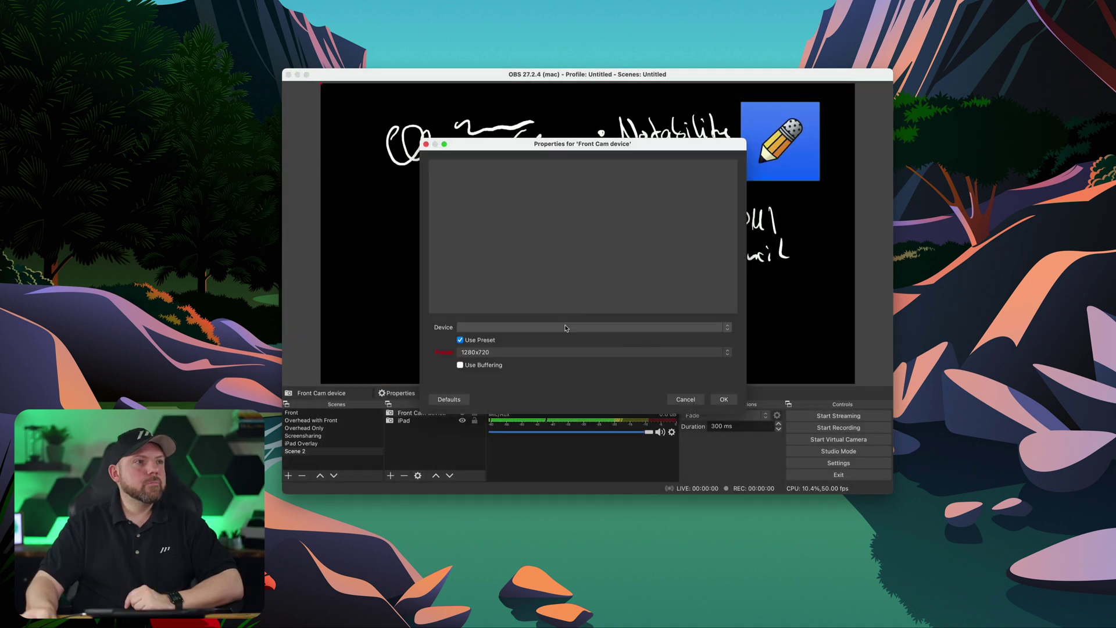
left_click(510, 328)
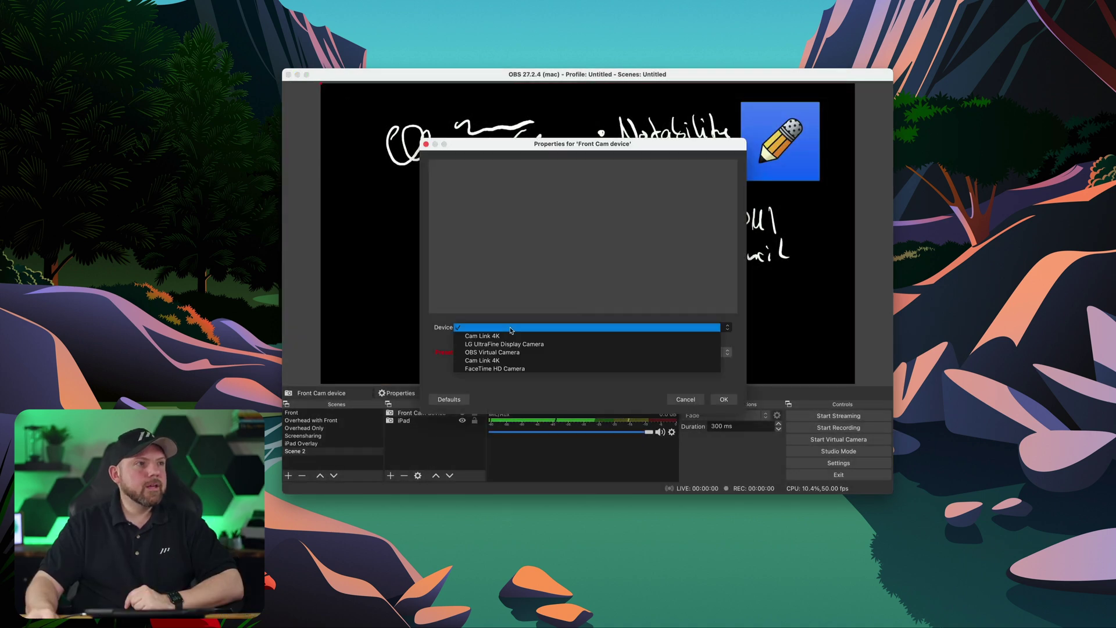
left_click(511, 336)
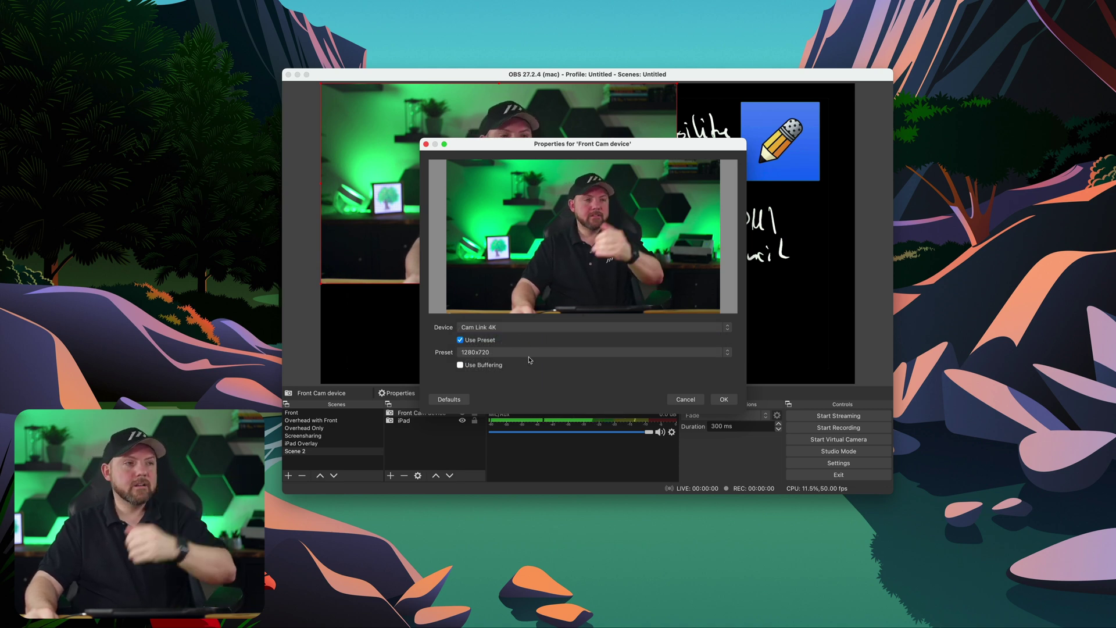
left_click(533, 351)
left_click(537, 352)
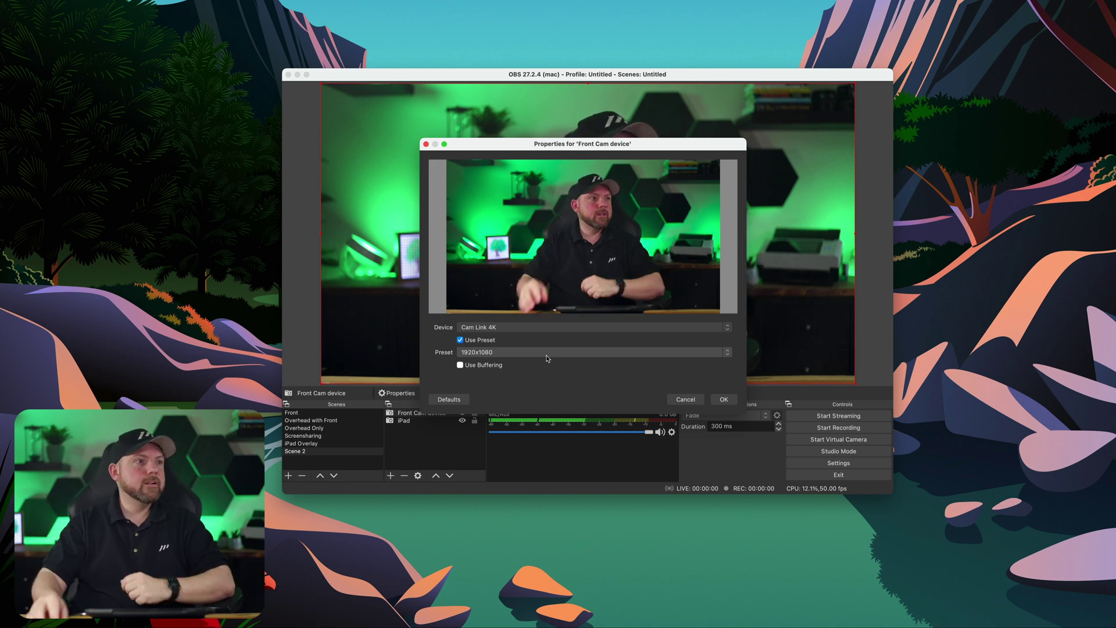
left_click(715, 403)
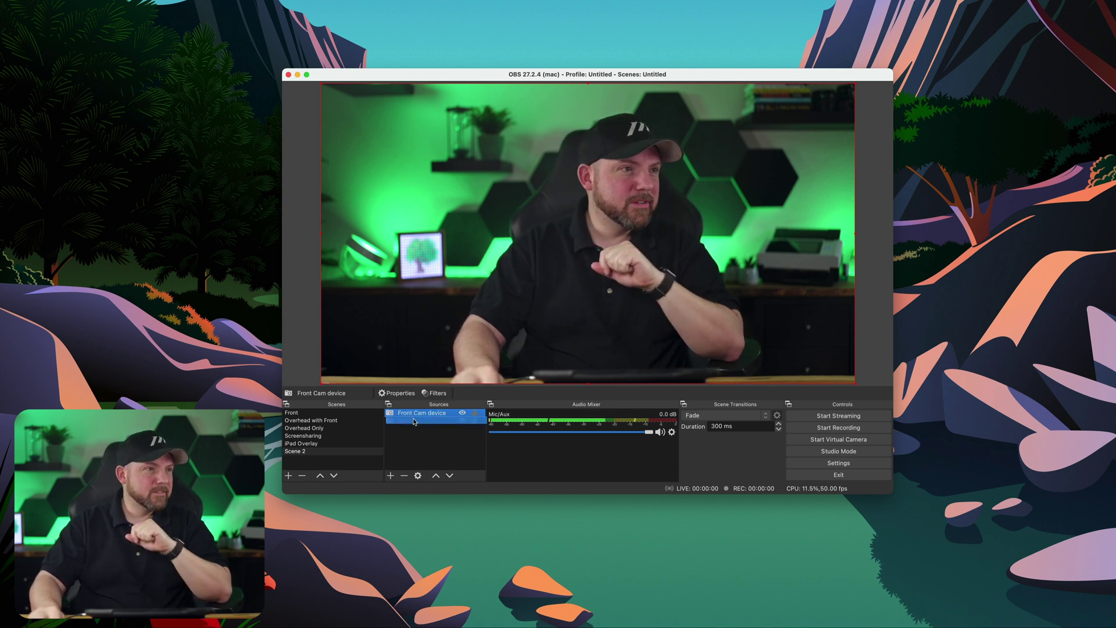
Step: Move the camera below the iPad source and stretch the iPad notes to fill the canvas
left_click_drag(421, 413, 415, 426)
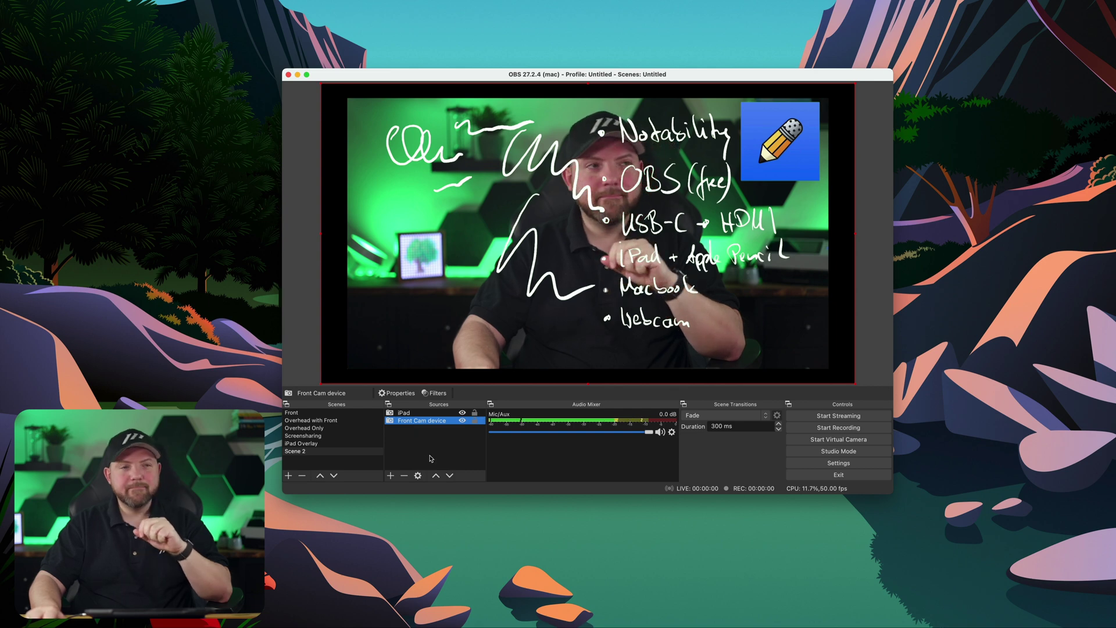
left_click(406, 414)
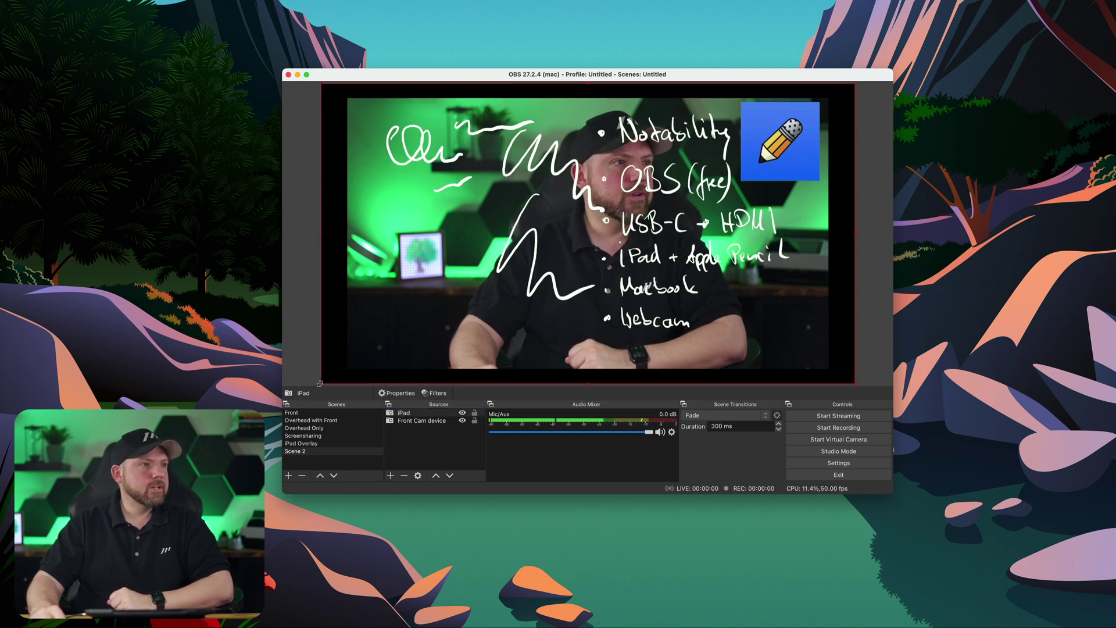
left_click_drag(321, 382, 297, 385)
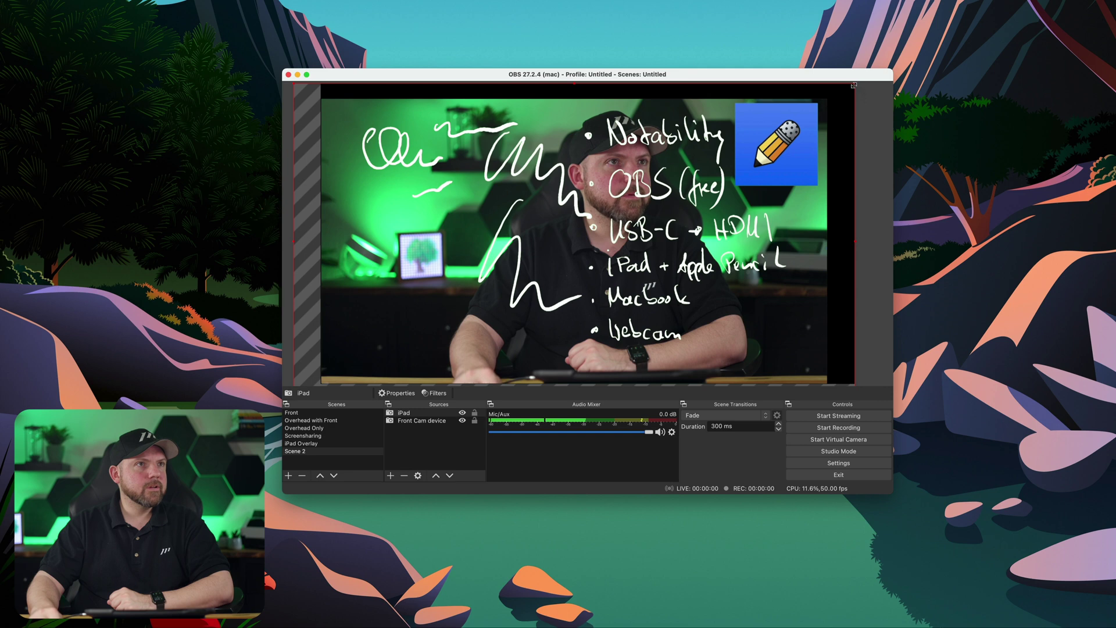
left_click_drag(855, 84, 887, 72)
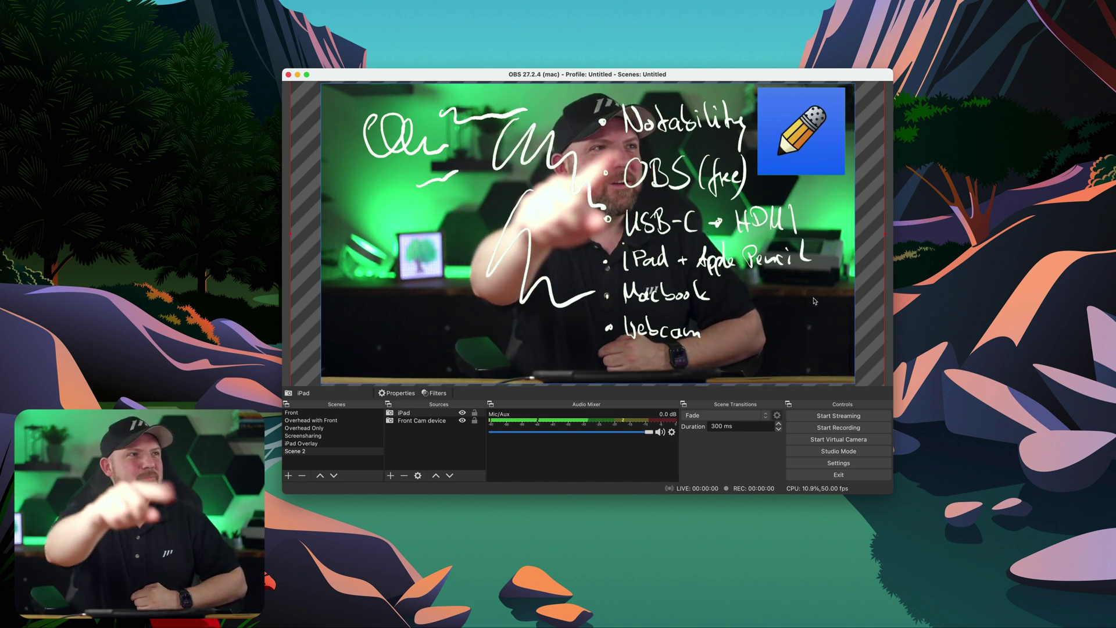
Step: Resize Front Cam device into a small inset at the bottom-left corner
left_click(814, 300)
left_click_drag(853, 89, 501, 284)
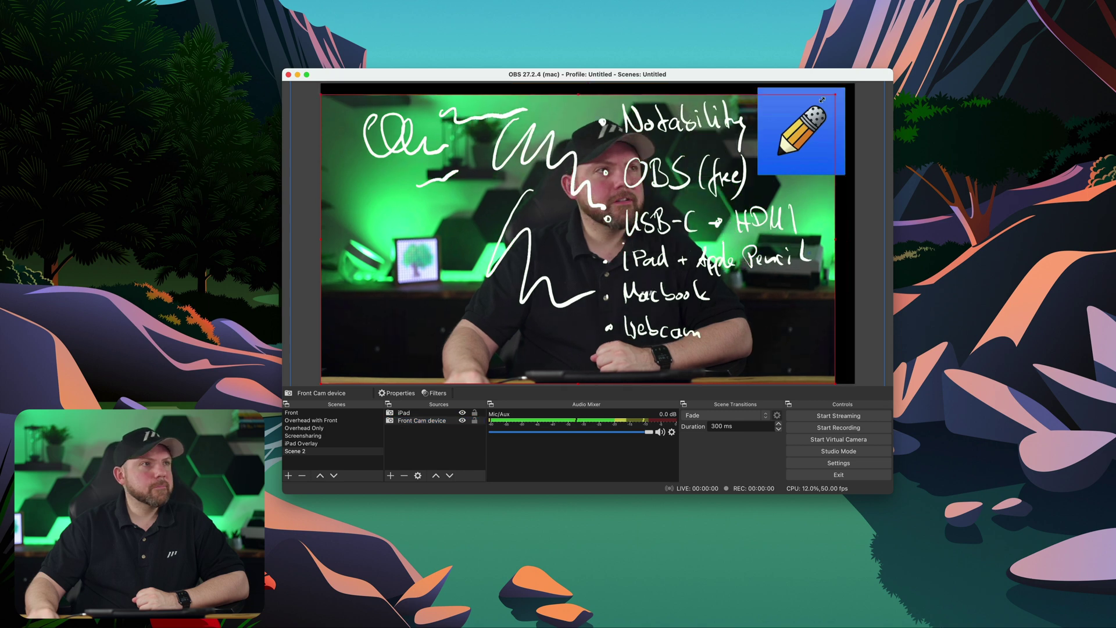
left_click_drag(364, 305, 374, 313)
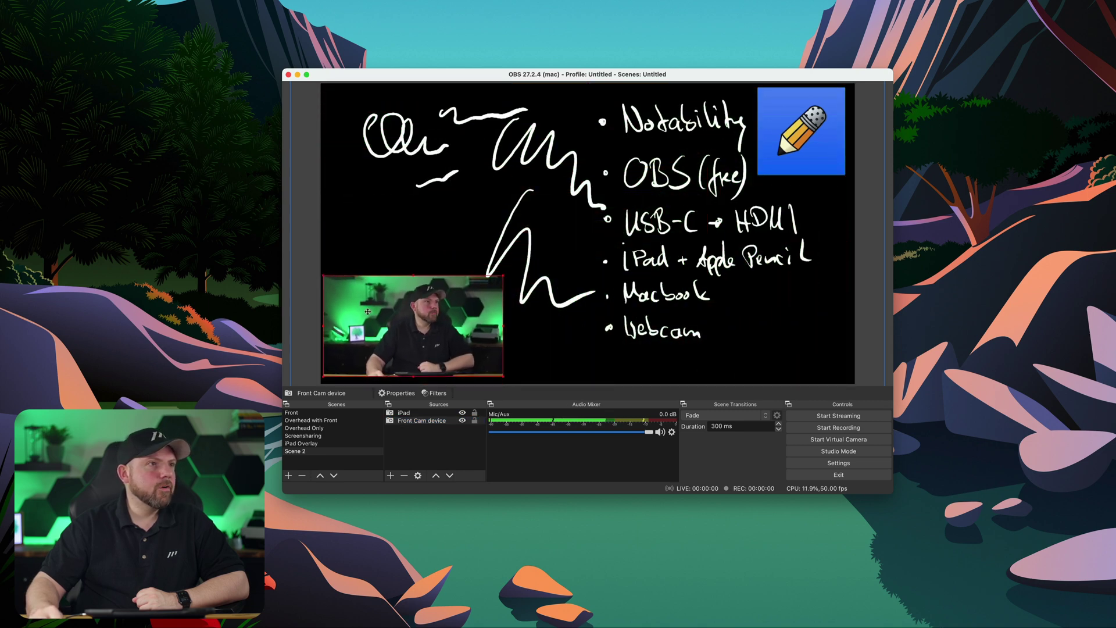
left_click(396, 254)
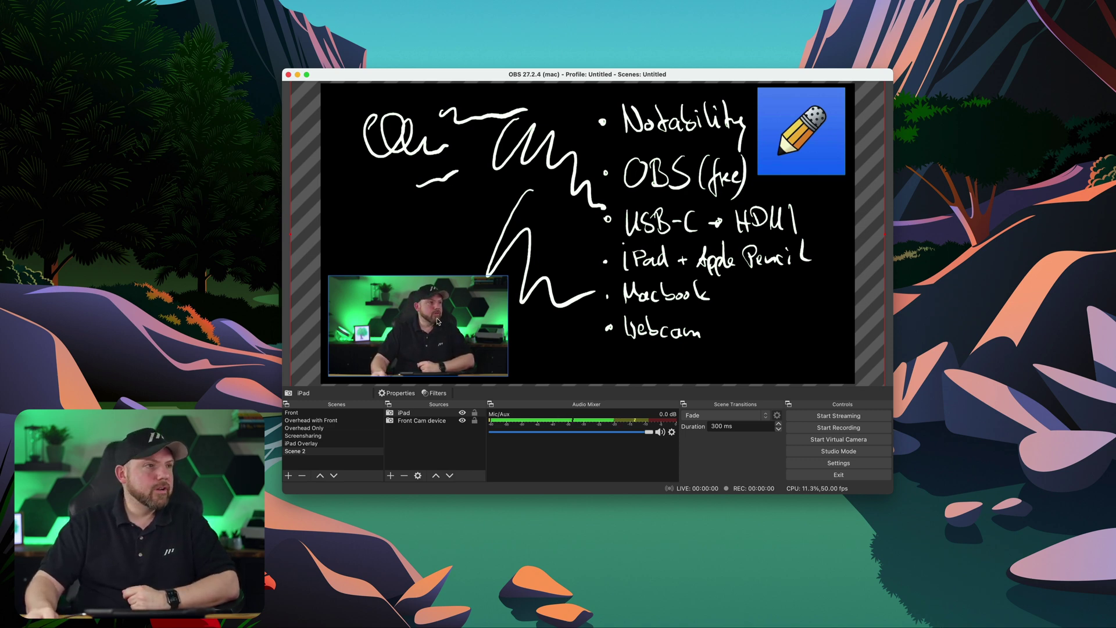
Step: Remove the Front Cam device source from Scene 2
left_click(435, 421)
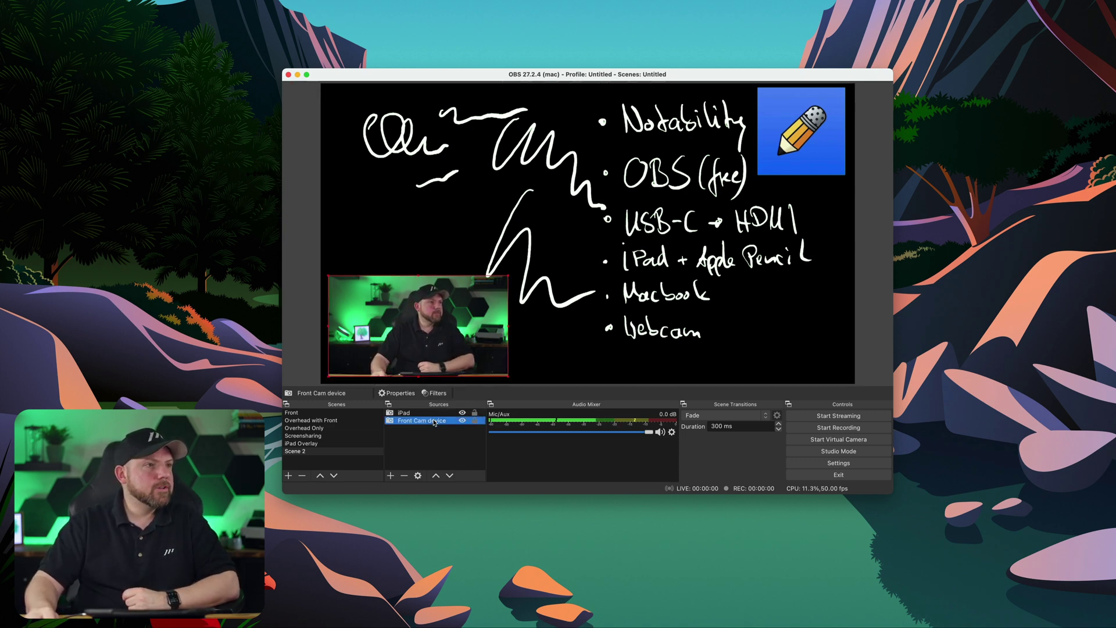
left_click(399, 475)
key("Return")
Step: Re-add the existing Video Capture Device camera and select the Front Cam Small group
left_click(389, 475)
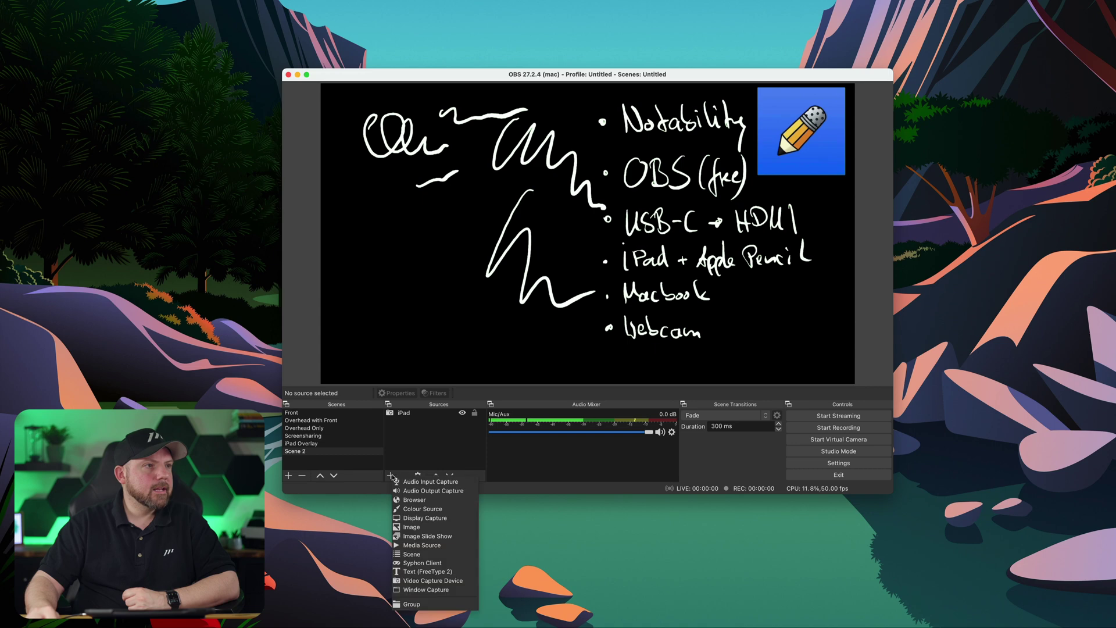
left_click(433, 580)
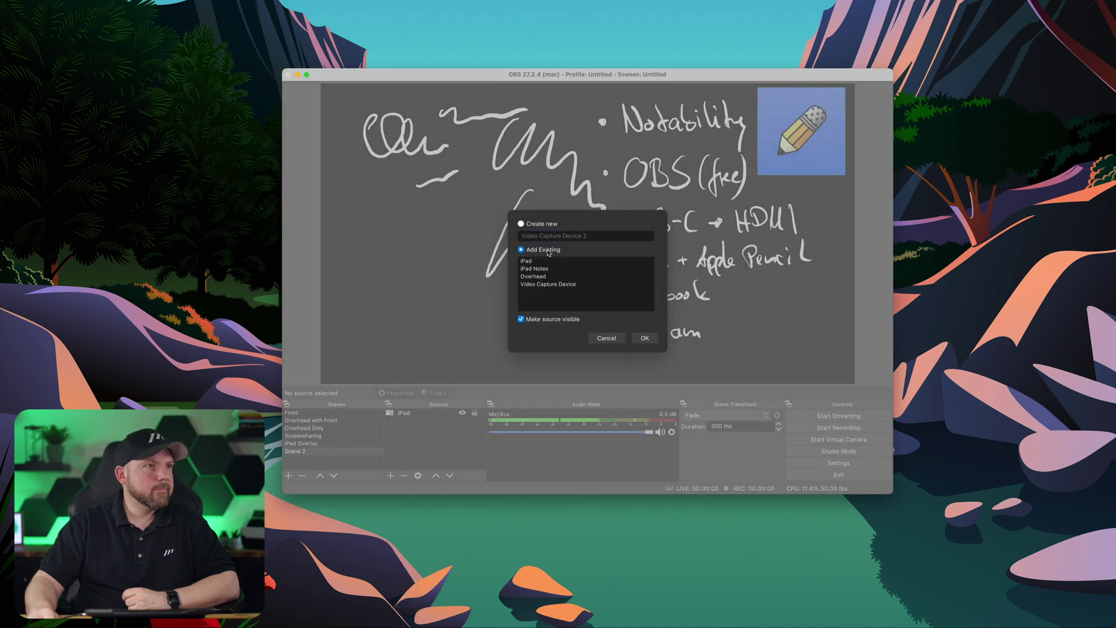
double_click(548, 285)
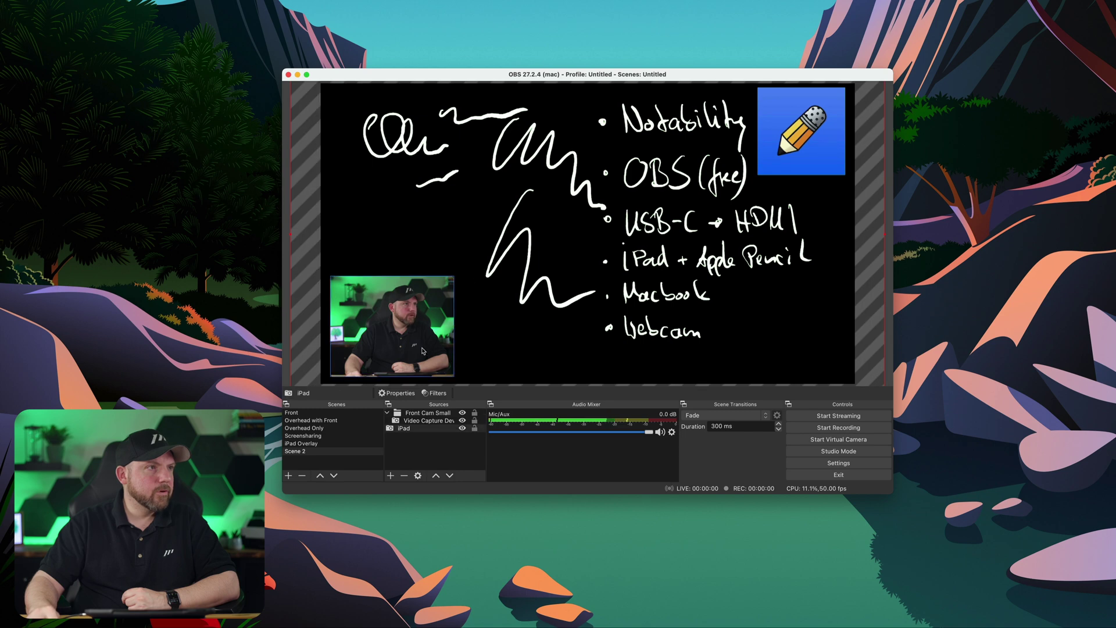
left_click(427, 412)
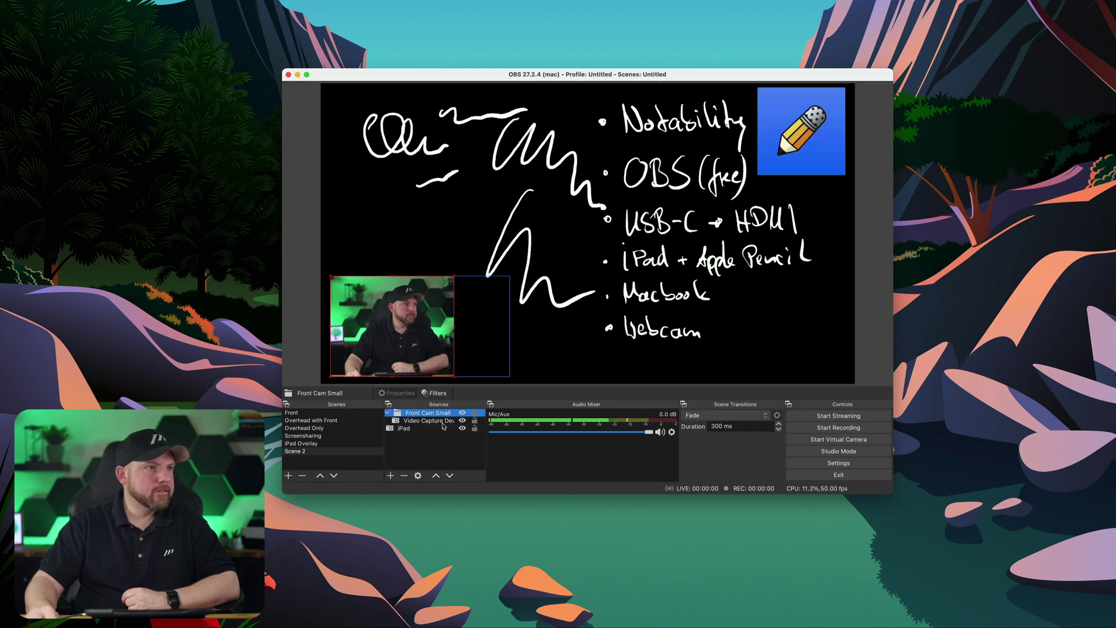
left_click(429, 421)
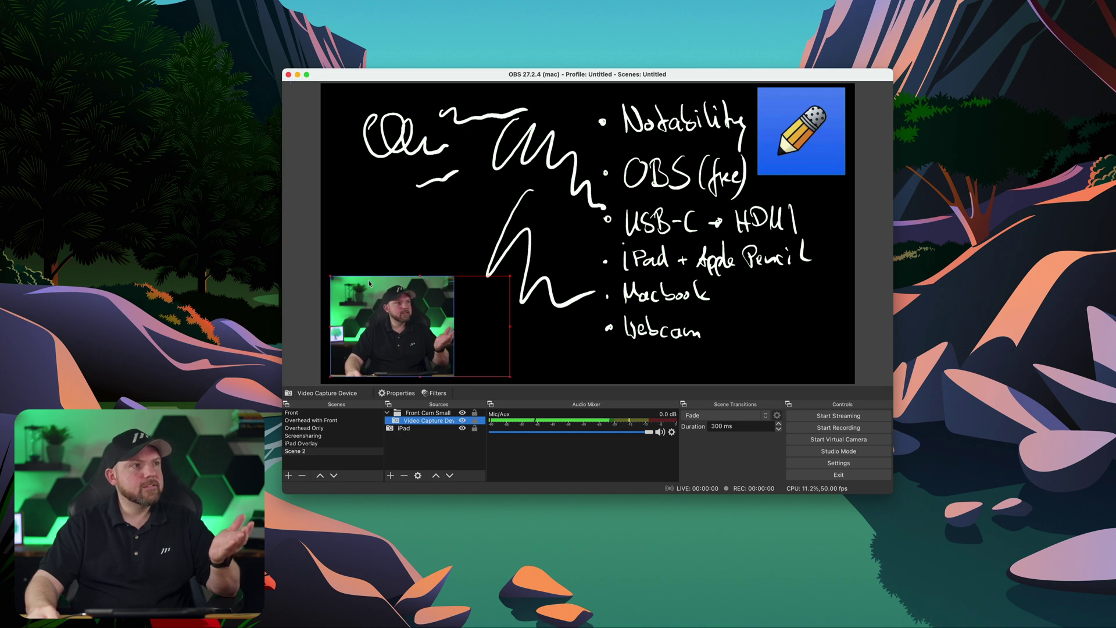
left_click(427, 413)
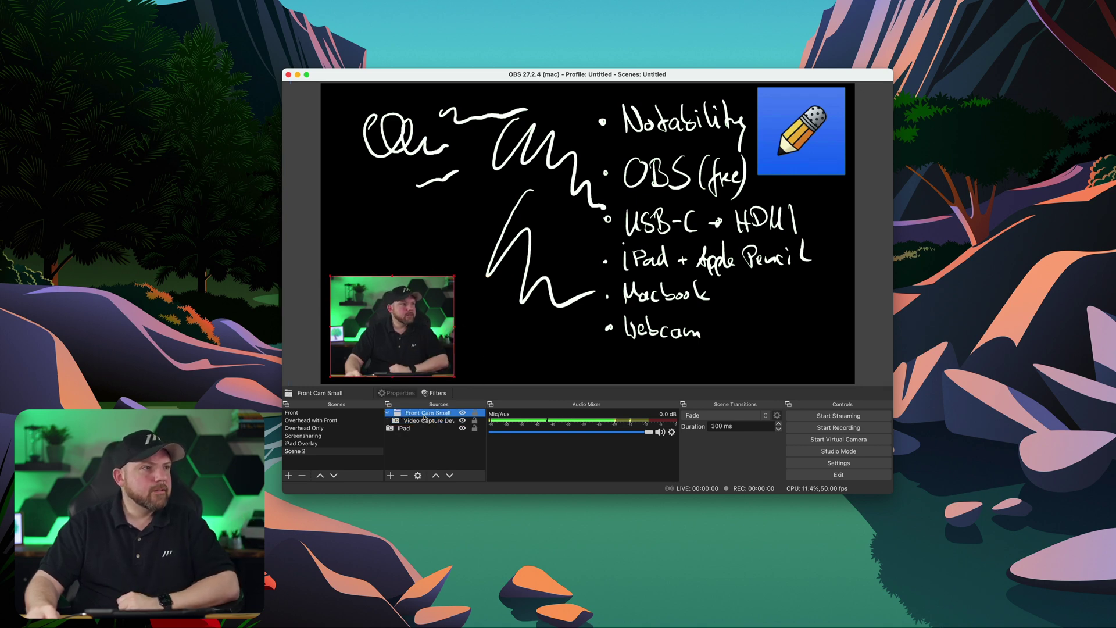
Step: Open Front Cam Small's filters, keep left crop at 100, and show Image Mask/Blend settings
left_click(434, 392)
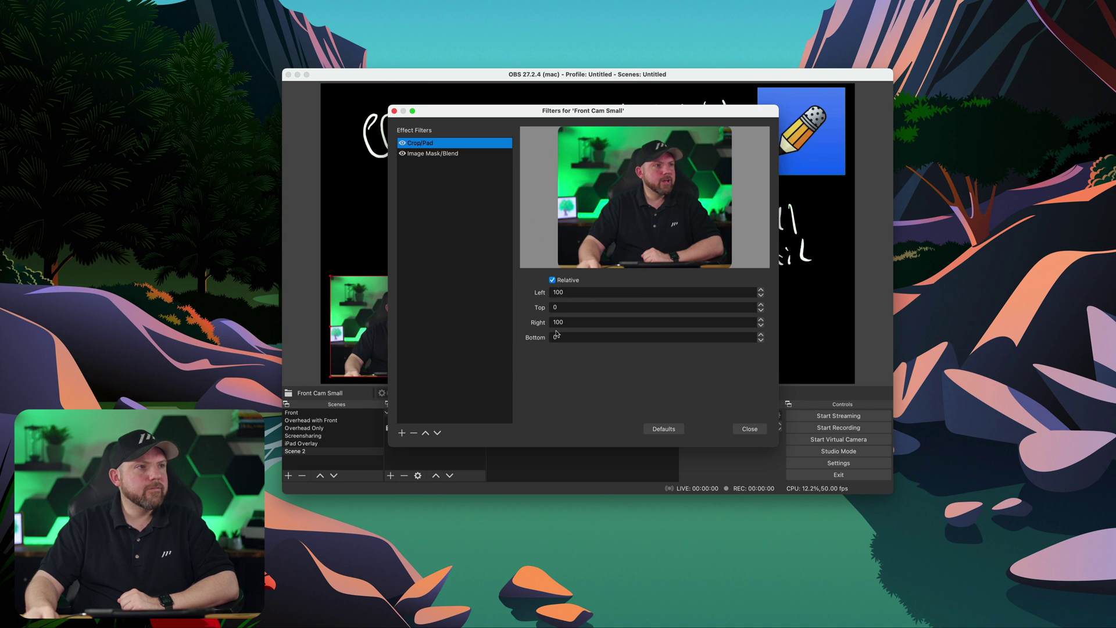
double_click(610, 292)
type("2")
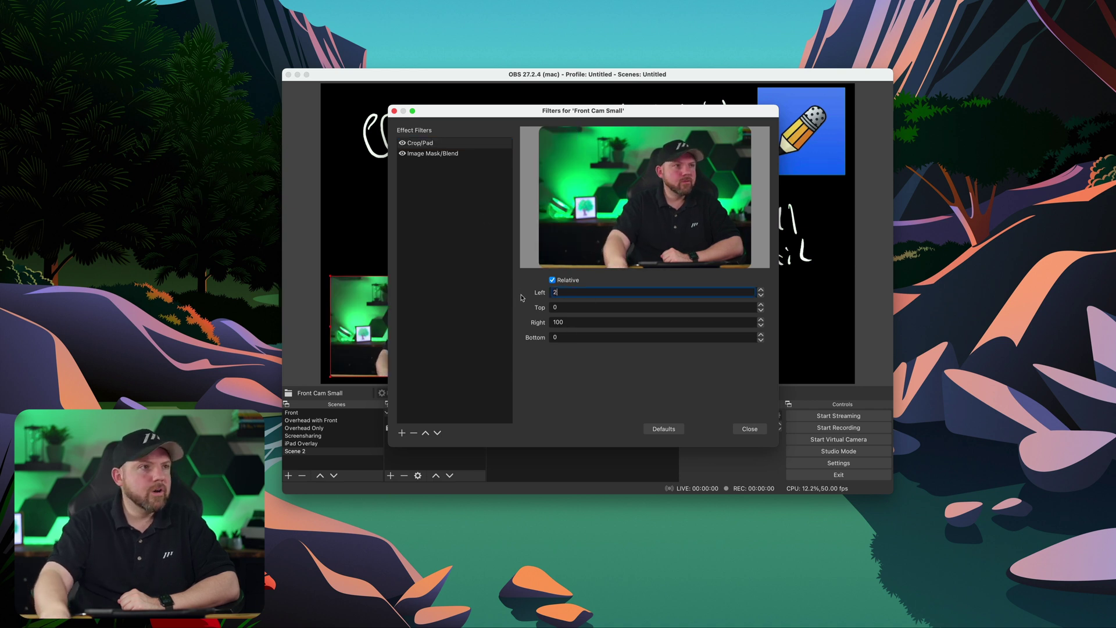
type("002")
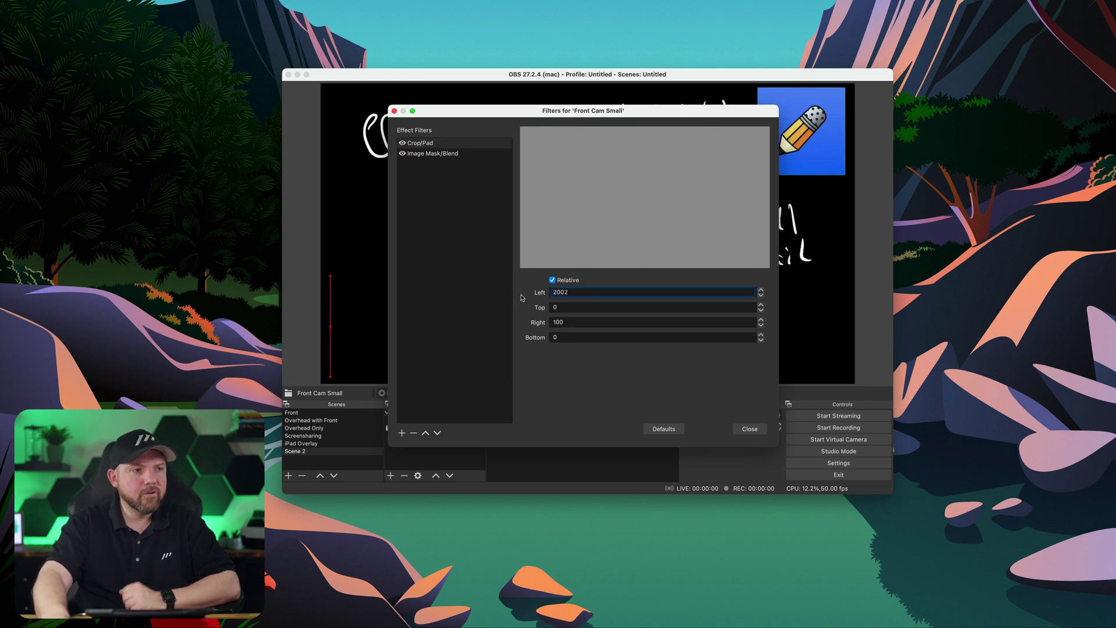
key("BackSpace")
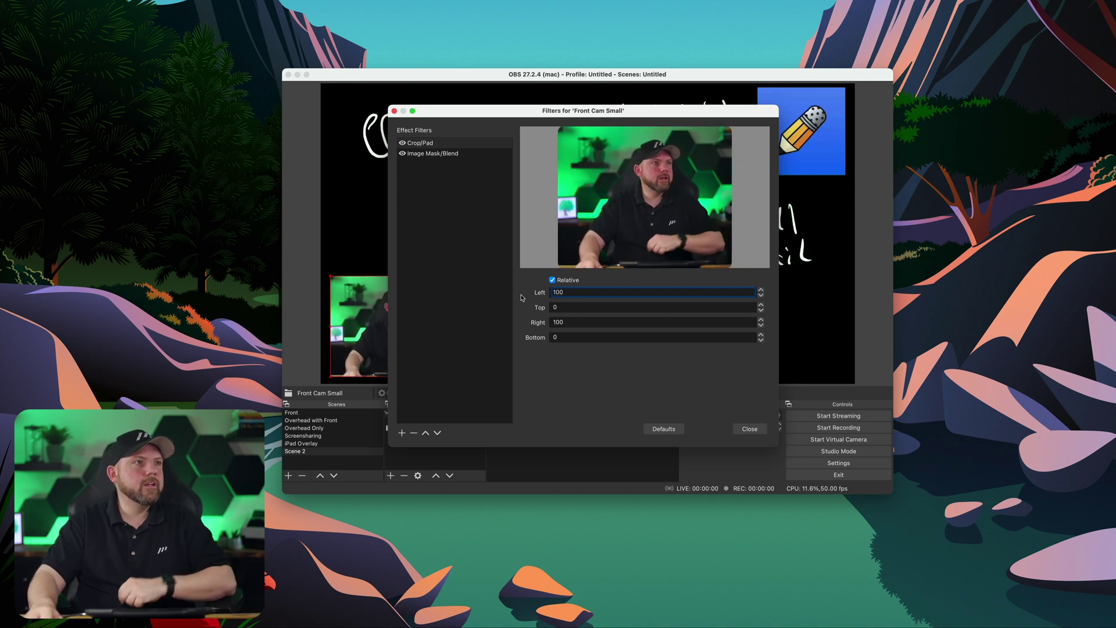
left_click(468, 154)
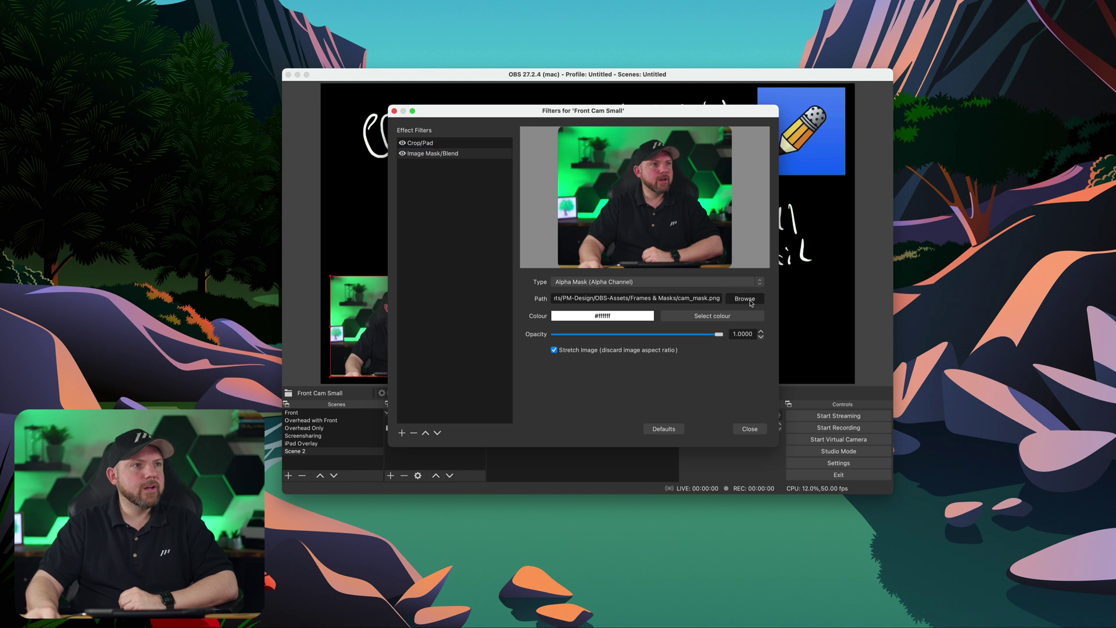
Step: Browse for a new mask and preview the WebcameFrame images, then cancel, keeping cam_mask.png
left_click(746, 298)
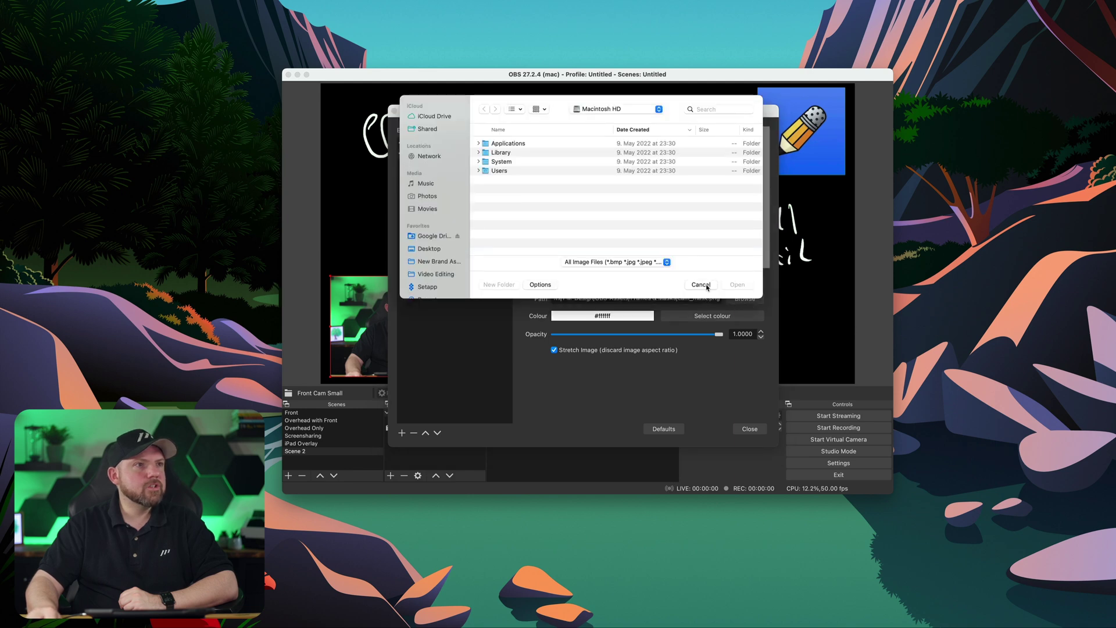
left_click(540, 217)
key("space")
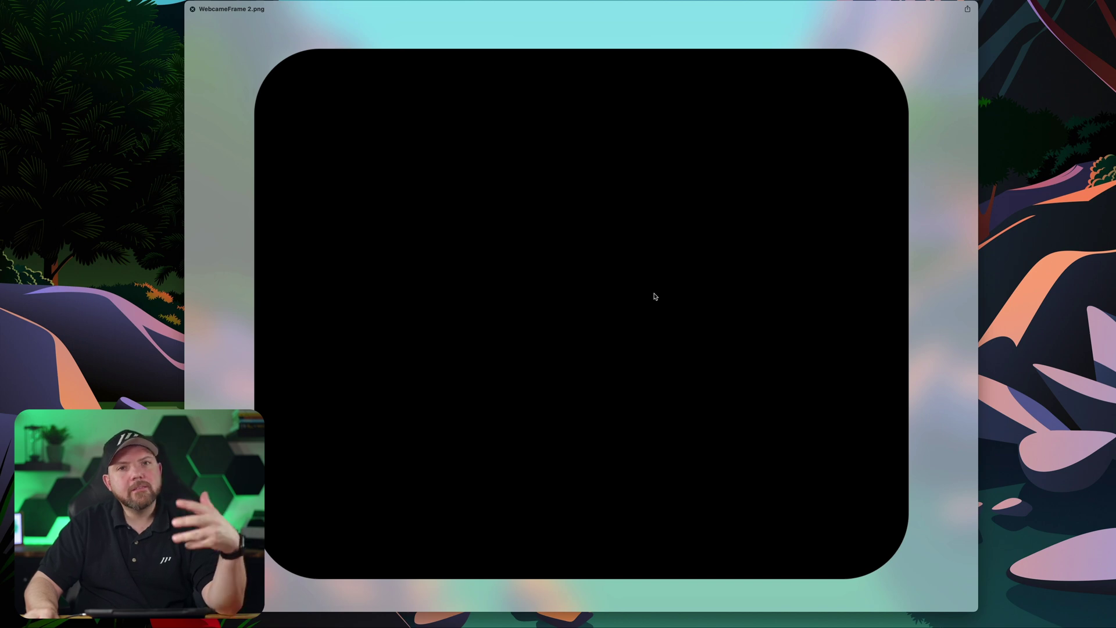
key("space")
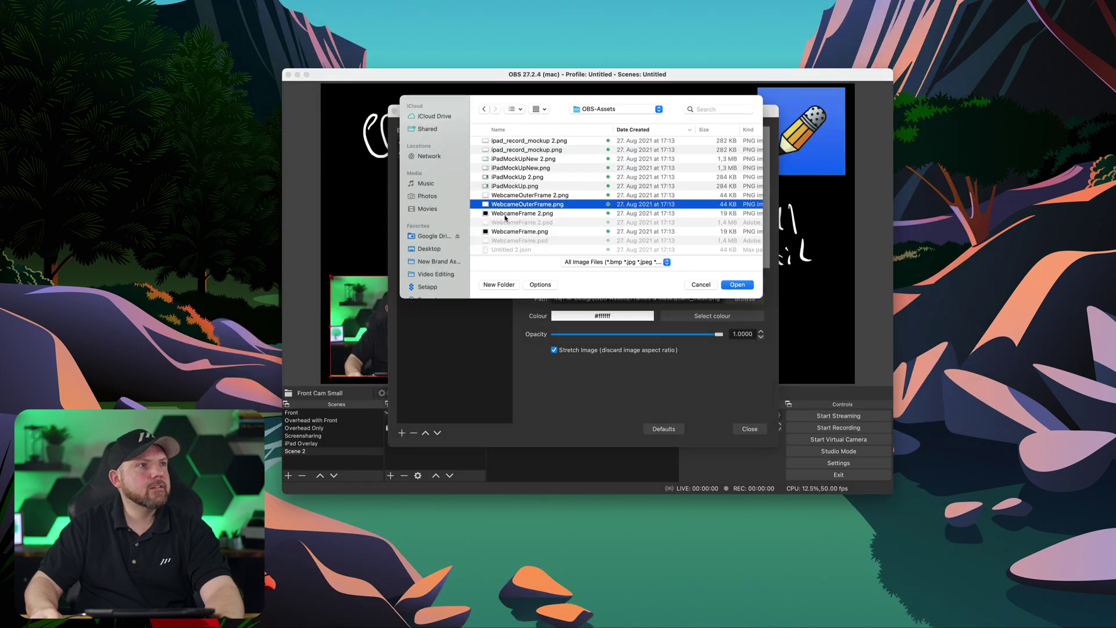
left_click(506, 214)
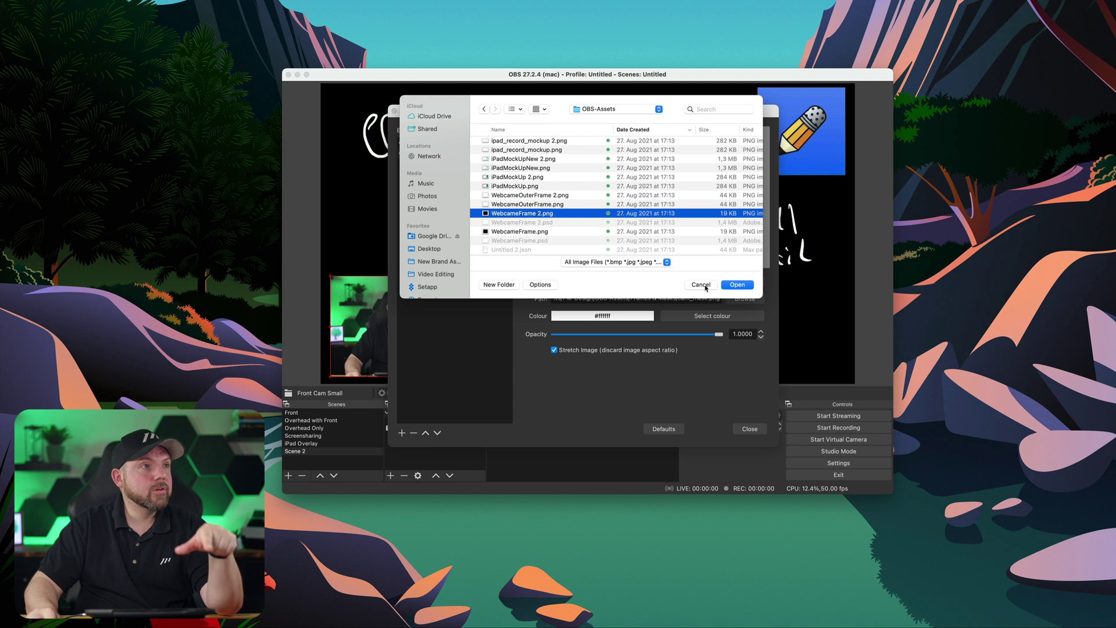
left_click(703, 286)
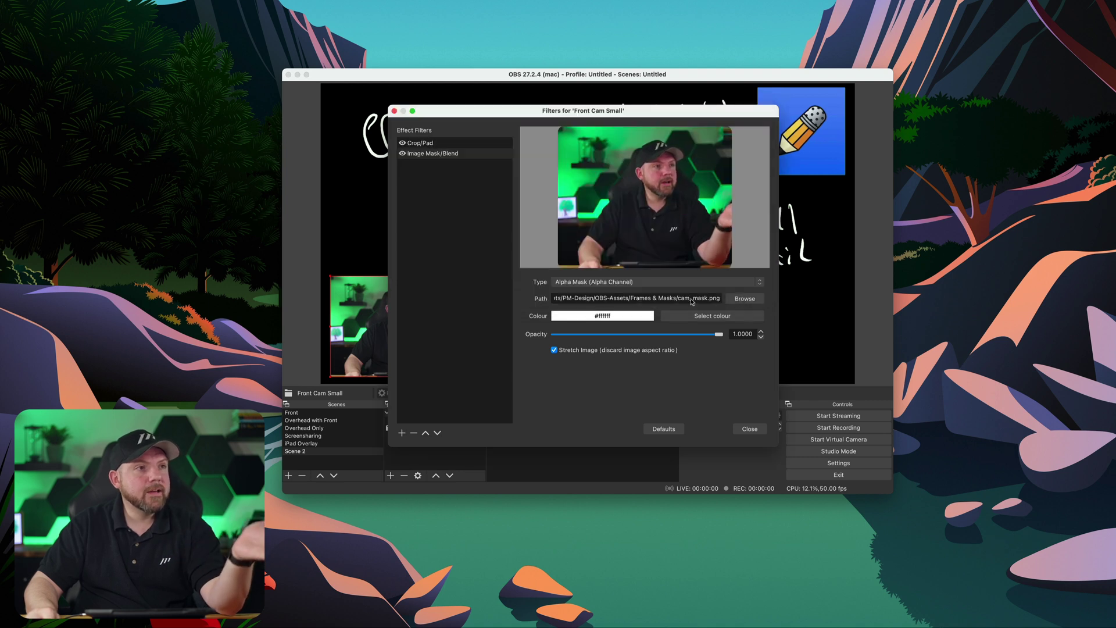
Step: Keep the mask type as Alpha Mask (Alpha Channel) and close the webcam filter settings
left_click(611, 282)
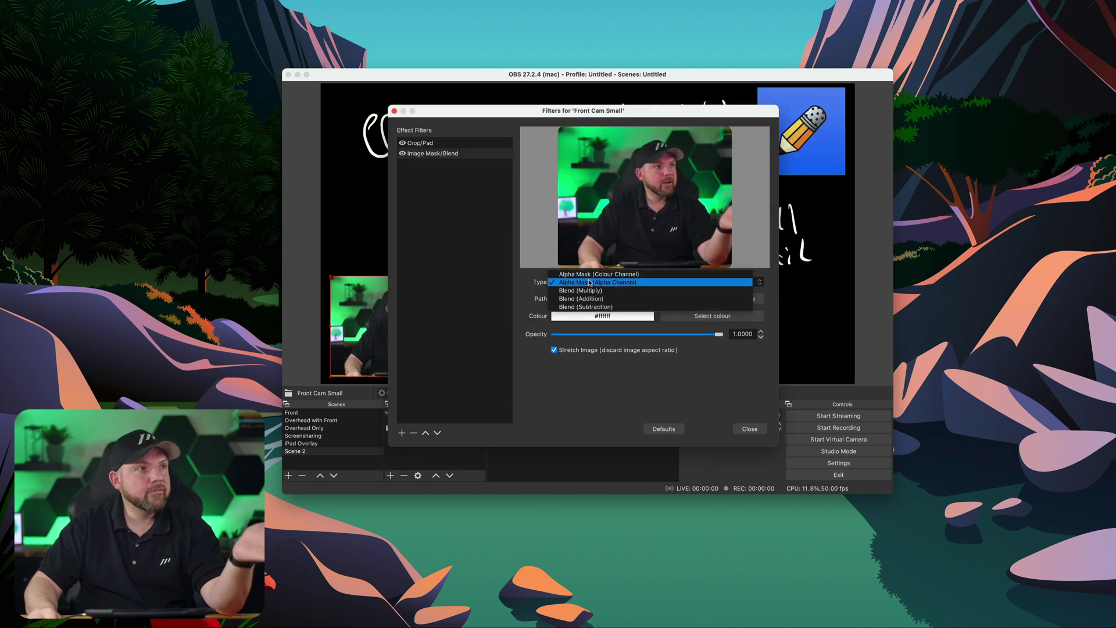
left_click(589, 283)
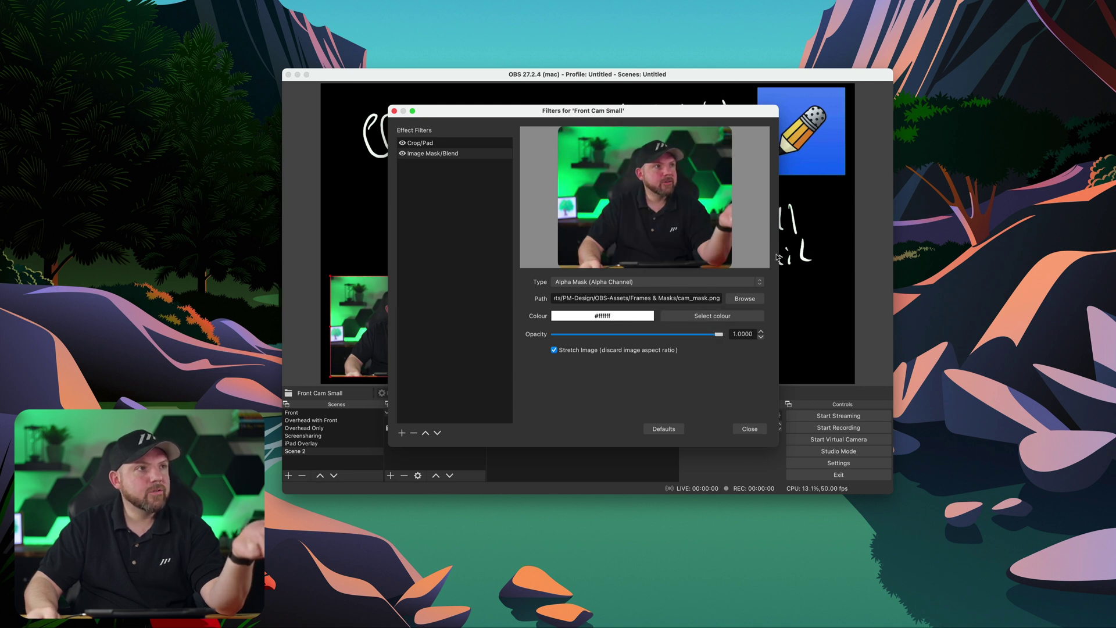
key("Escape")
Step: Deselect the iPad notes, then reuse the existing Animated Background as a Media Source in Scene 2
left_click(405, 427)
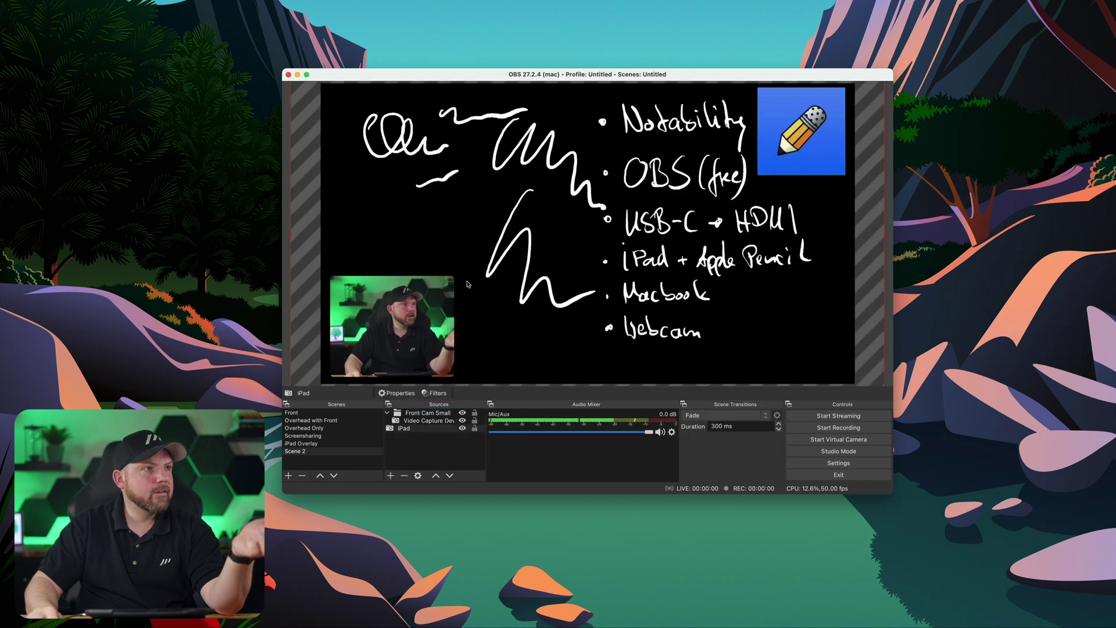
left_click(434, 442)
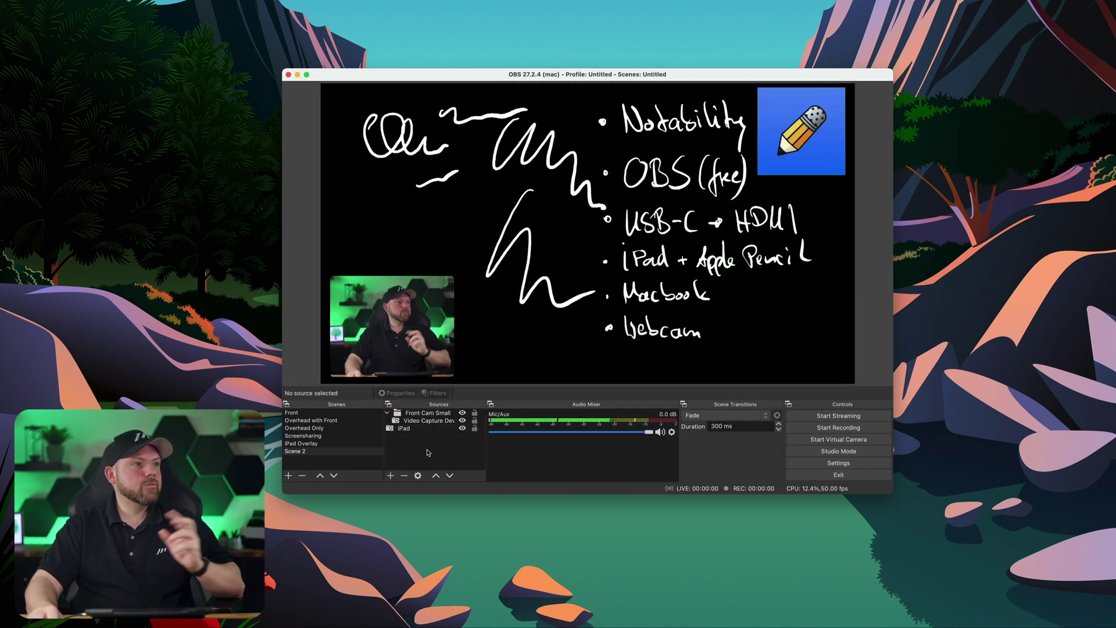
left_click(391, 475)
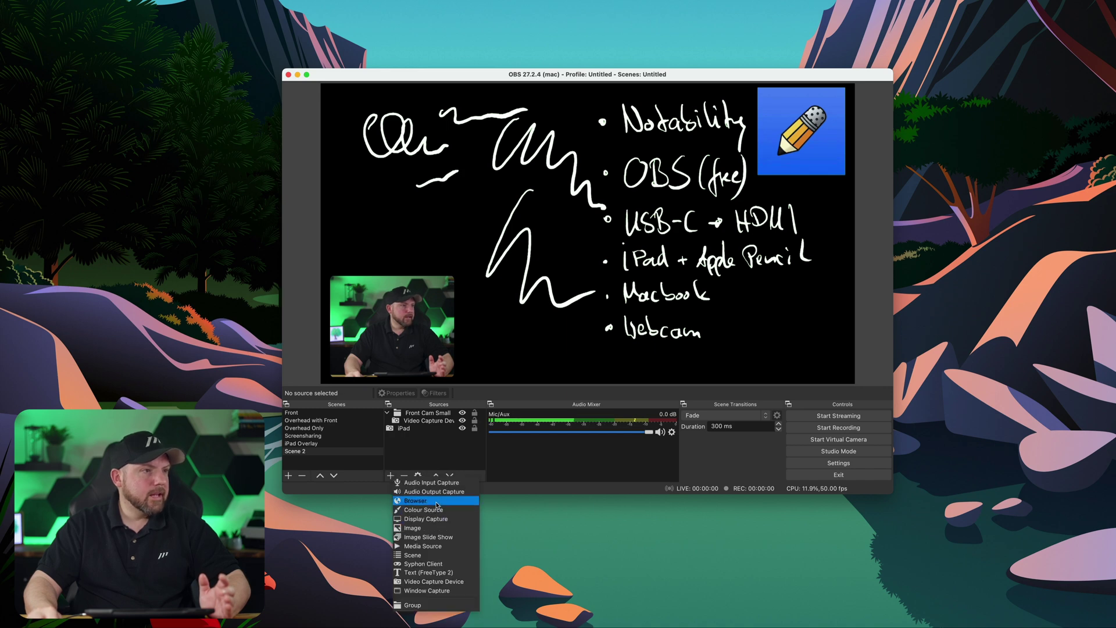
left_click(428, 546)
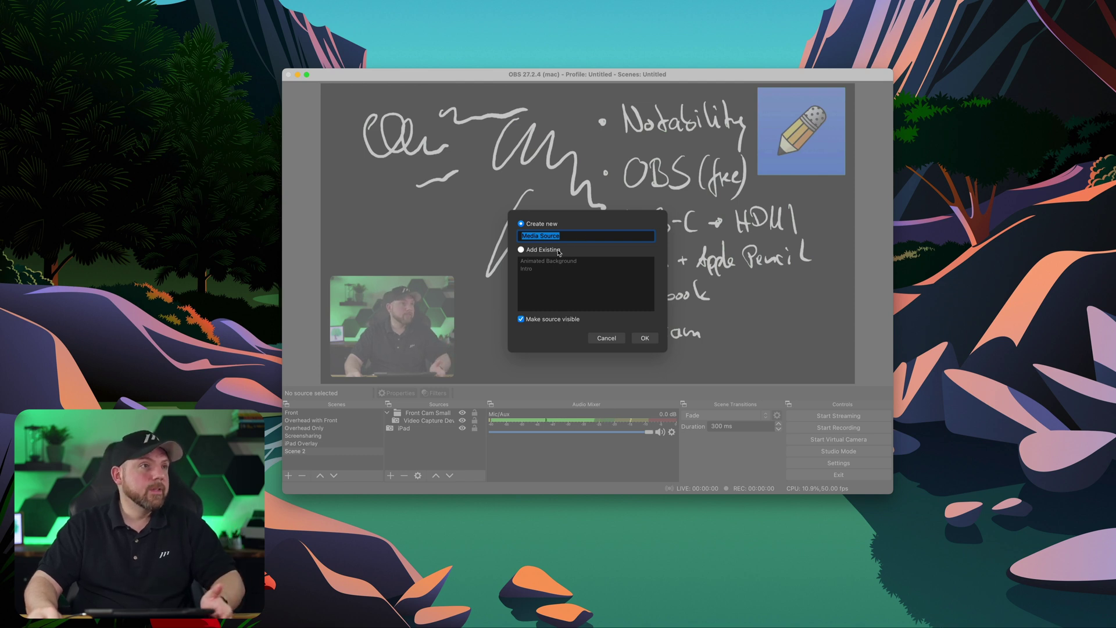
left_click(545, 250)
left_click(558, 262)
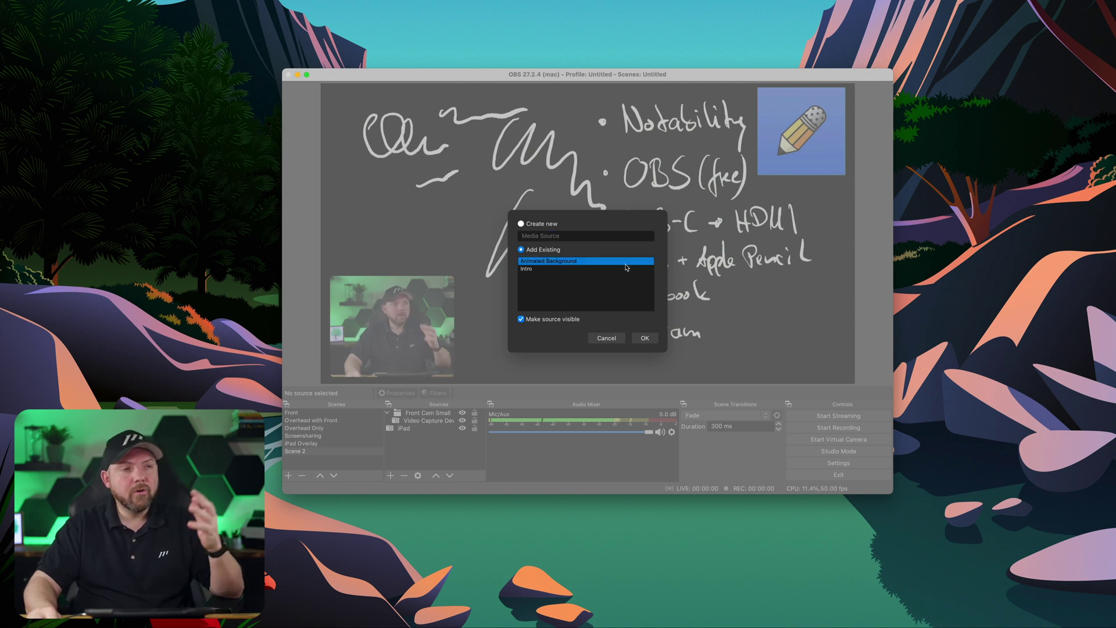
left_click(645, 338)
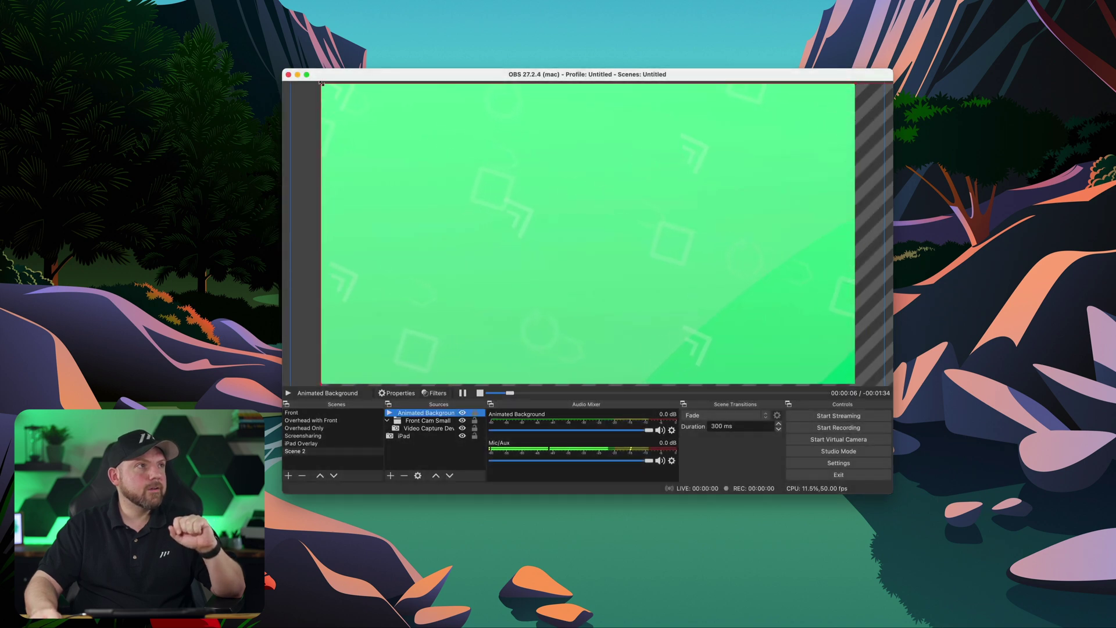
Step: Move Animated Background to the bottom of the Sources list, beneath the iPad notes and webcam
mouse_move(323, 85)
left_mouse_down()
mouse_move(455, 159)
mouse_move(323, 84)
left_mouse_up()
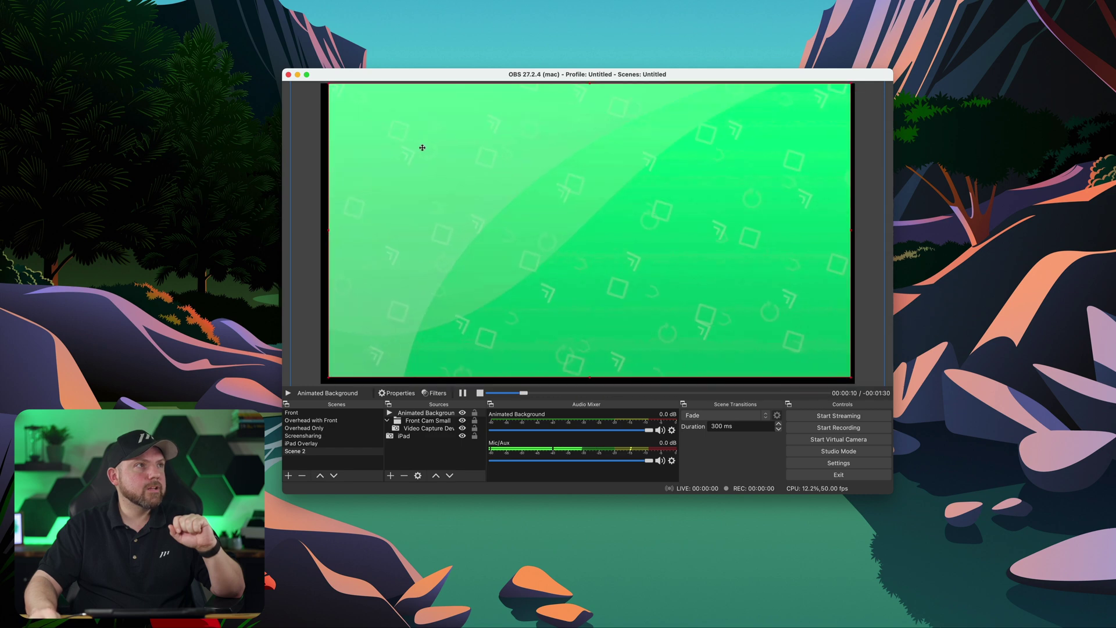
left_click(291, 390)
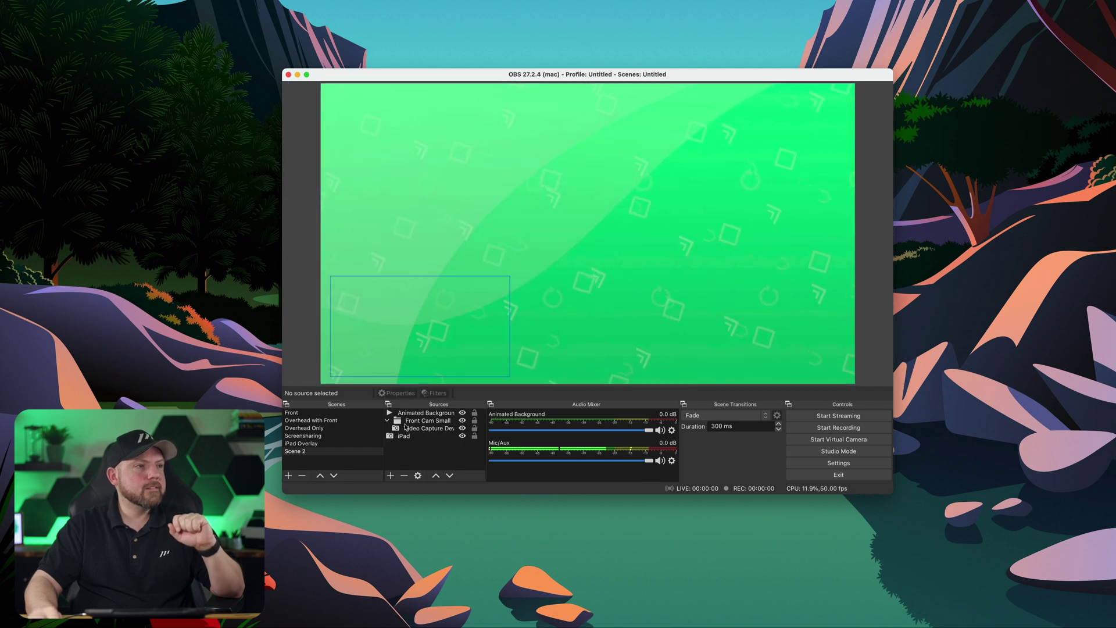
left_click(417, 413)
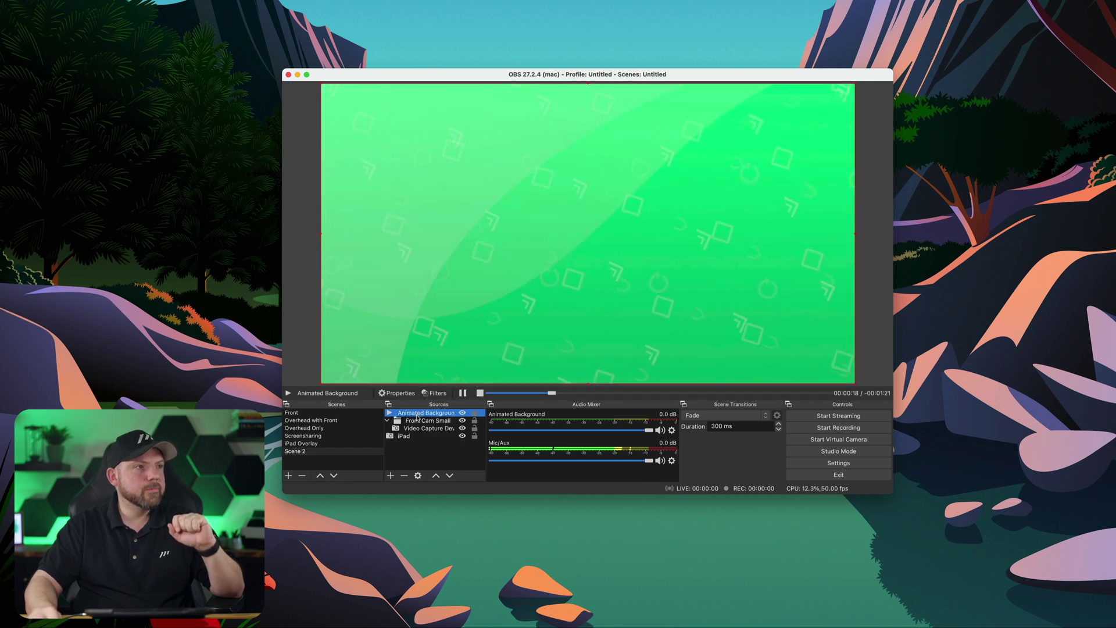
left_click_drag(428, 414, 427, 440)
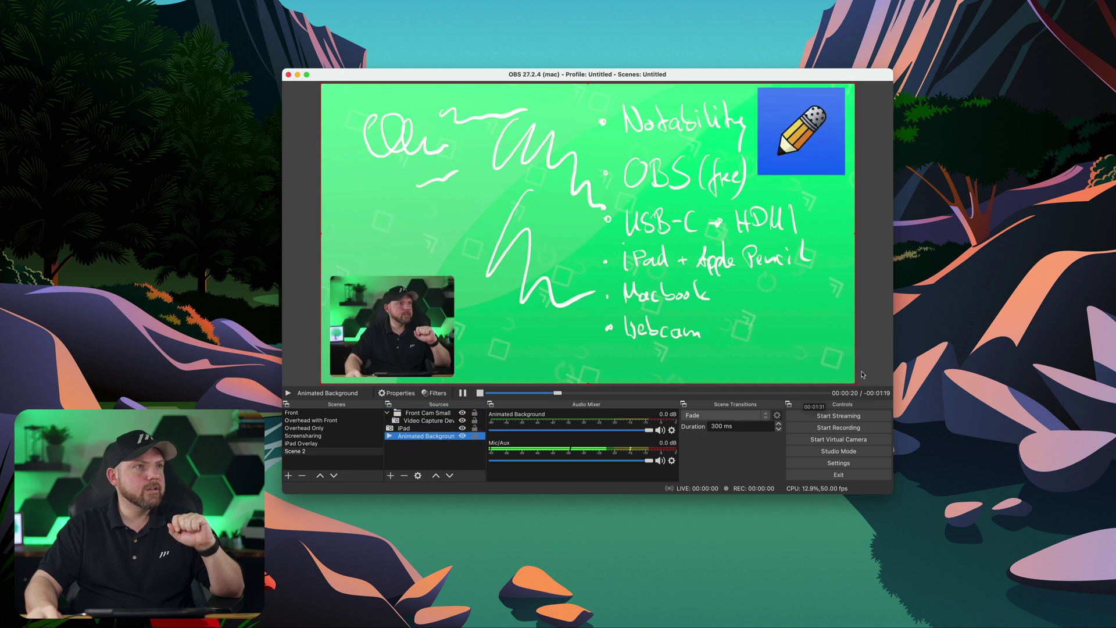